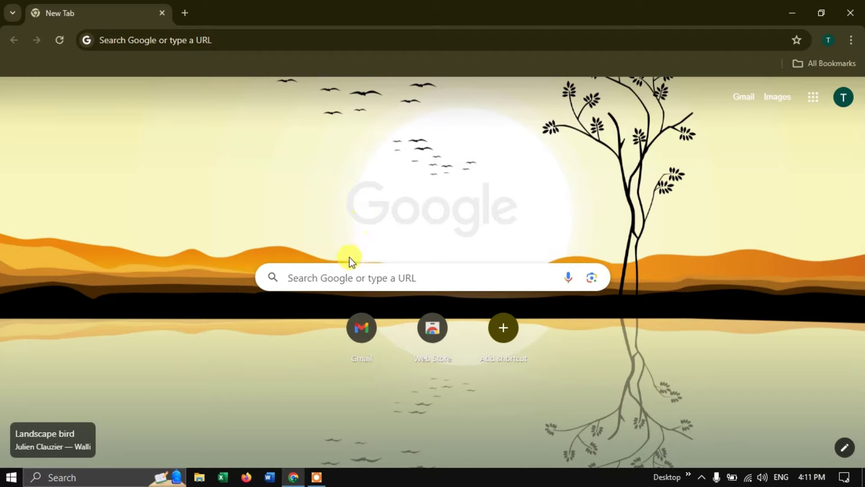
Search the web for "wris india" and open the India-WRIS website from the results.
click(337, 278)
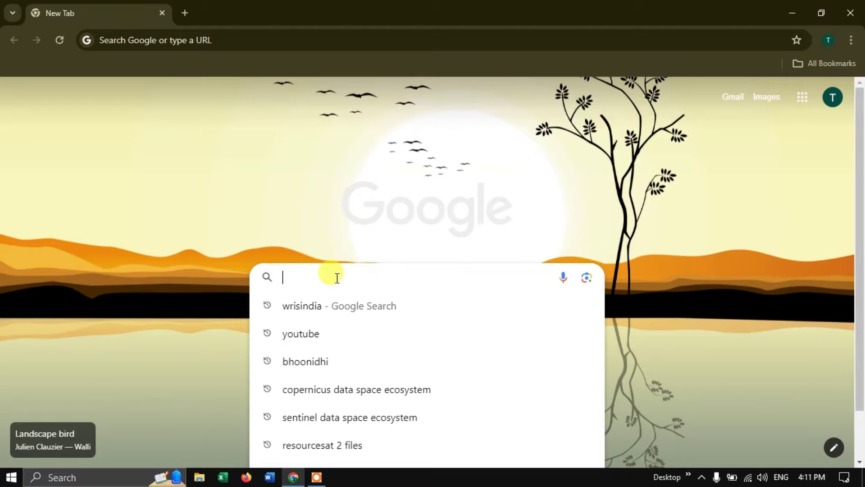
text(wris india)
key(Return)
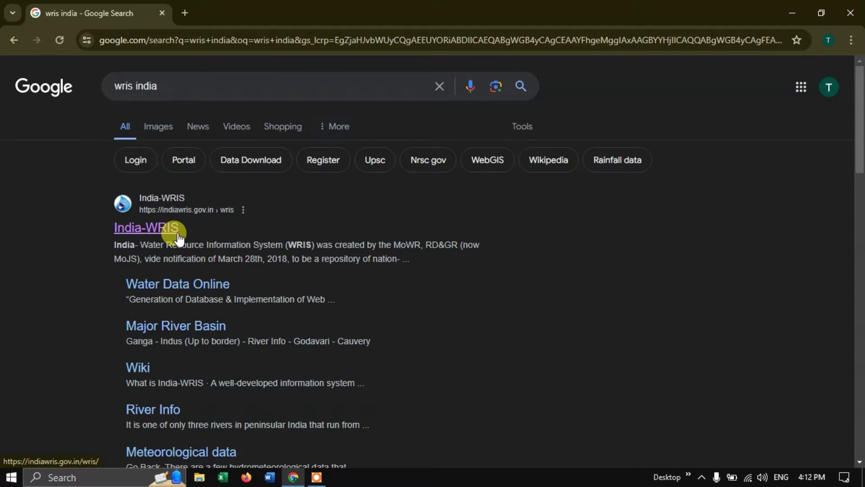
click(155, 231)
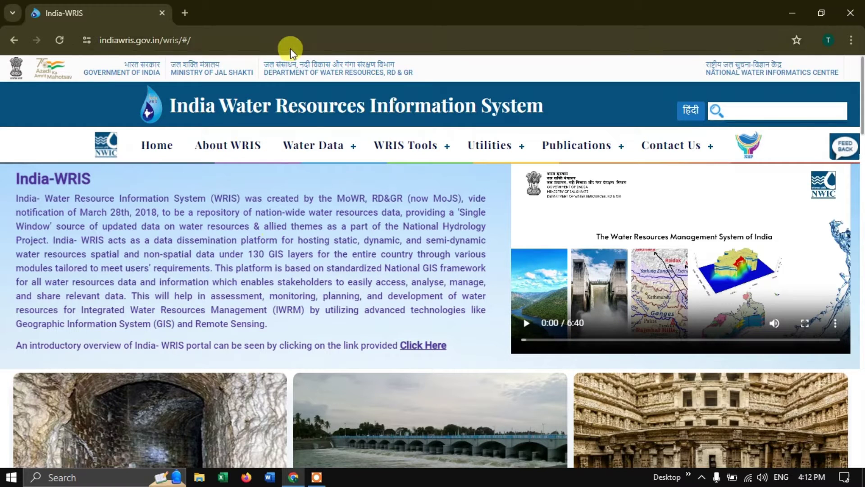
Open the Aquifer Disposition (2013) module under the ground water exploration data.
click(304, 145)
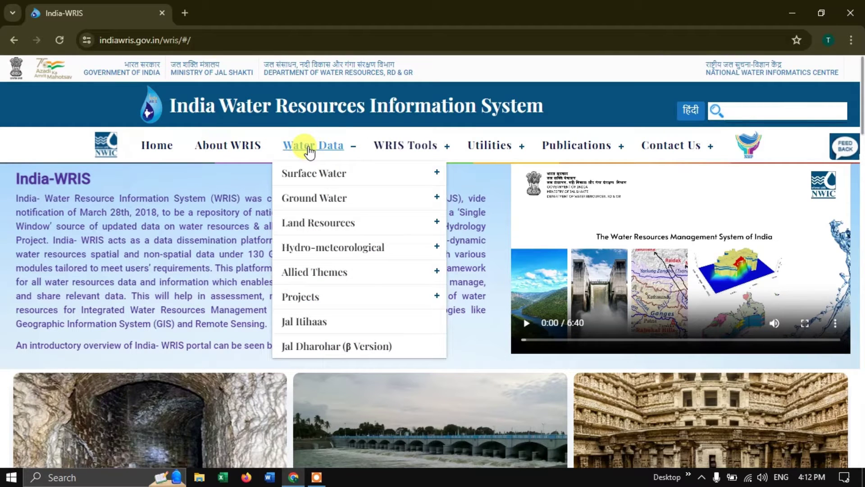
mouse_move(318, 199)
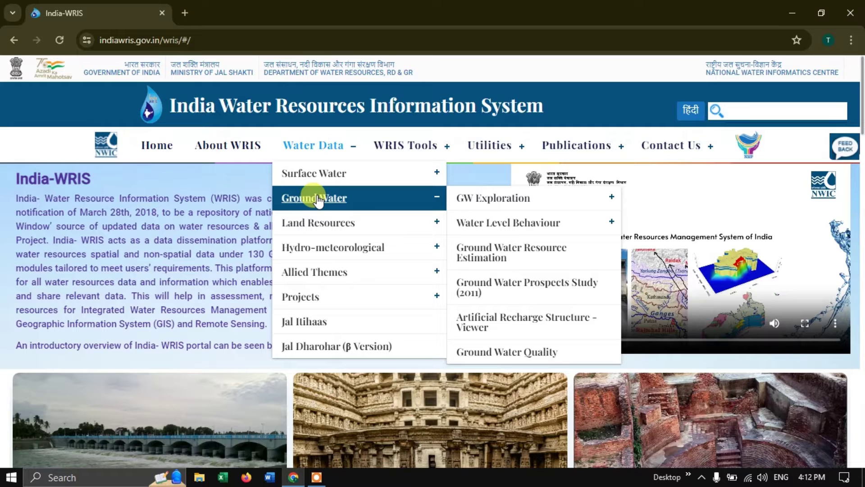
mouse_move(493, 207)
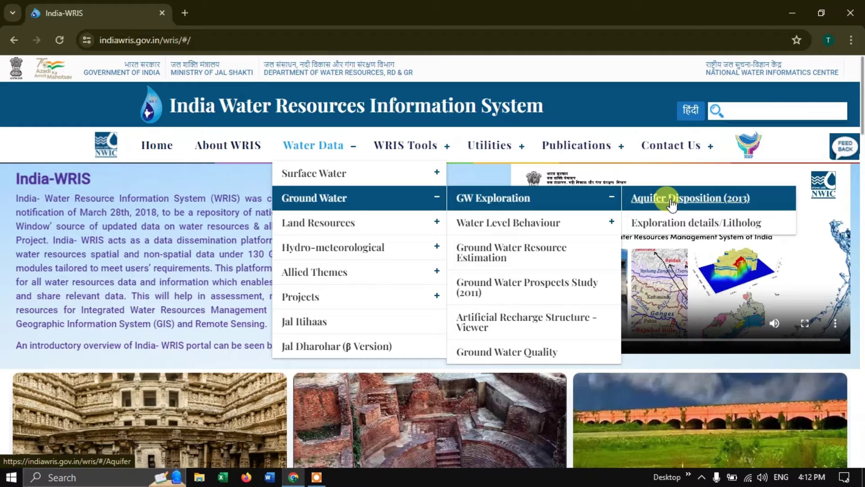
click(671, 202)
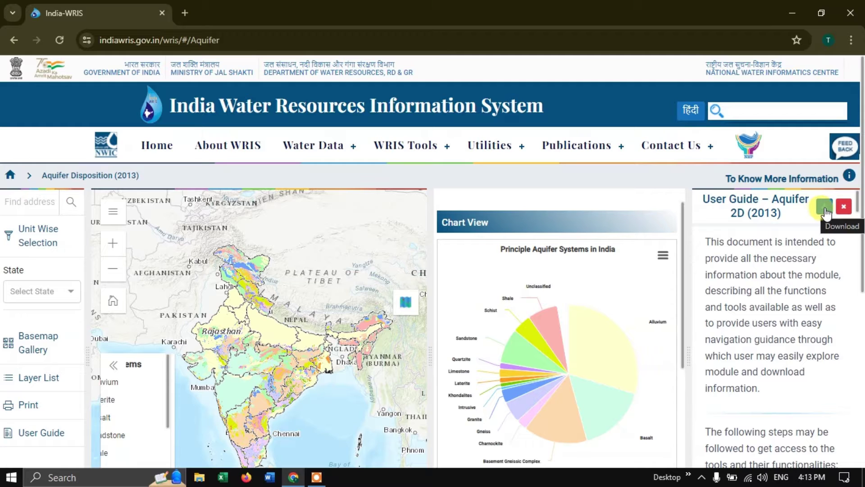
Skim and close the Aquifer 2D (2013) user guide, and bring all of India into the map view.
scroll(797, 310, down, 10)
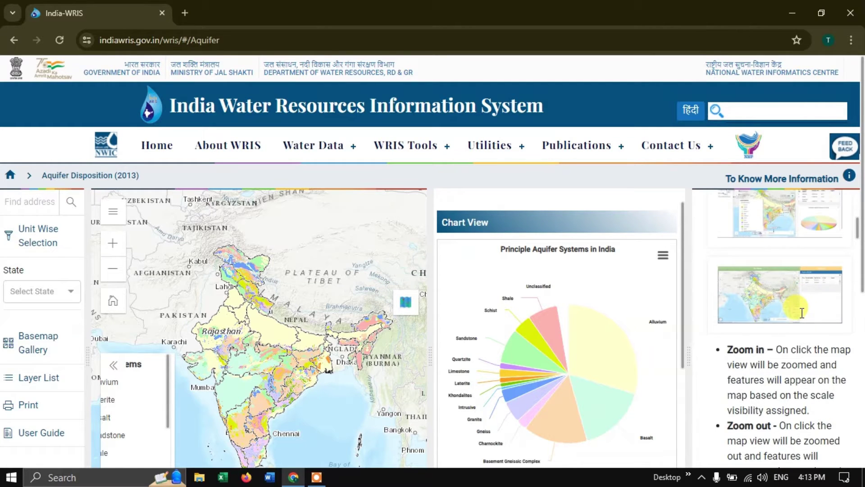
scroll(802, 310, up, 10)
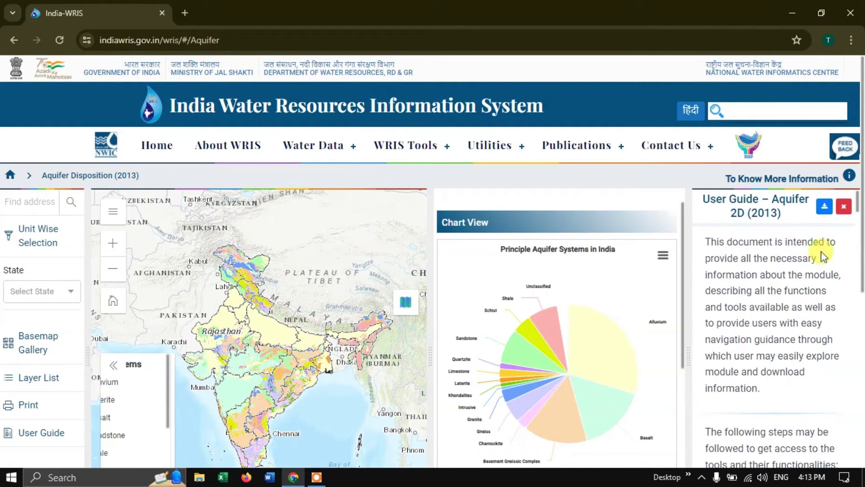
click(846, 209)
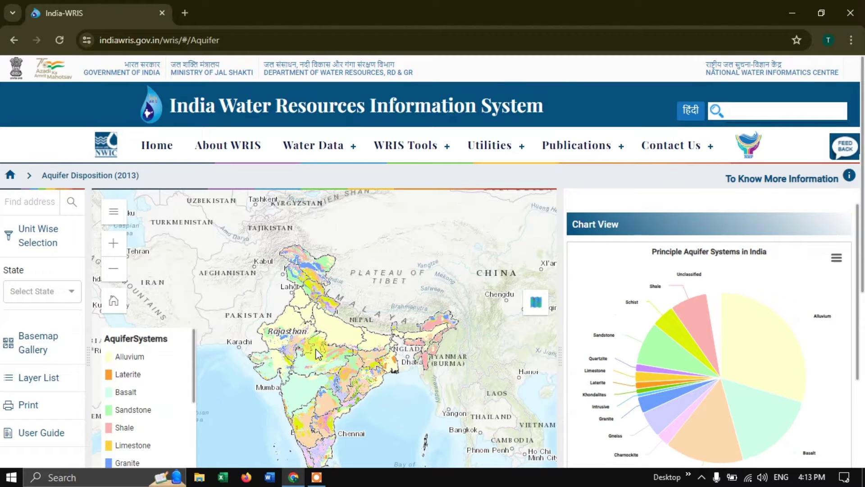
drag(319, 335, 318, 307)
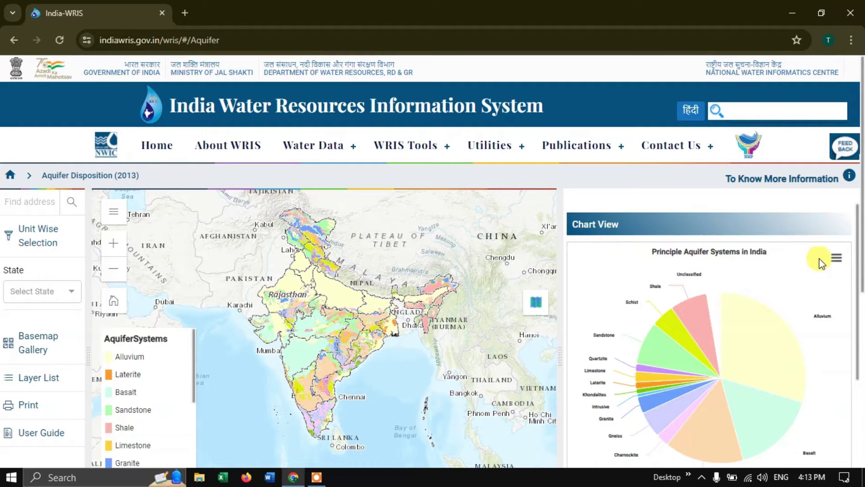
mouse_move(859, 293)
mouse_down()
mouse_move(852, 332)
mouse_move(856, 301)
mouse_up()
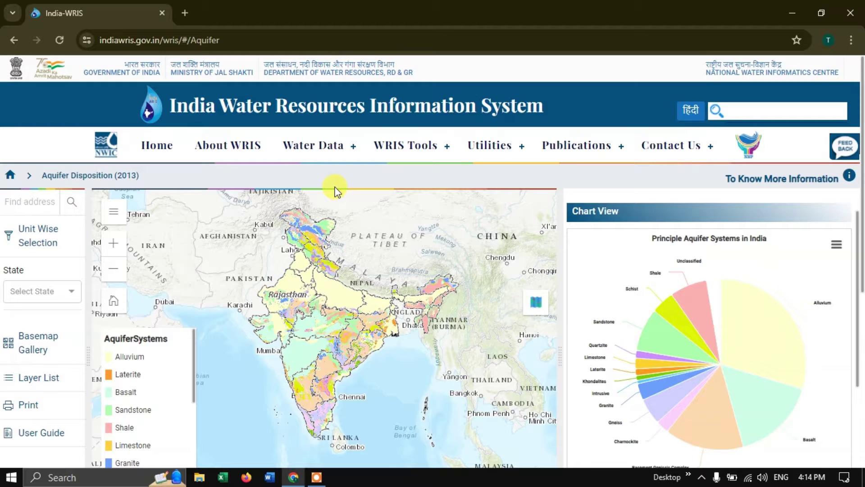
Locate "Kerala, IND" on the map with the address search and dismiss the search result popup.
click(42, 199)
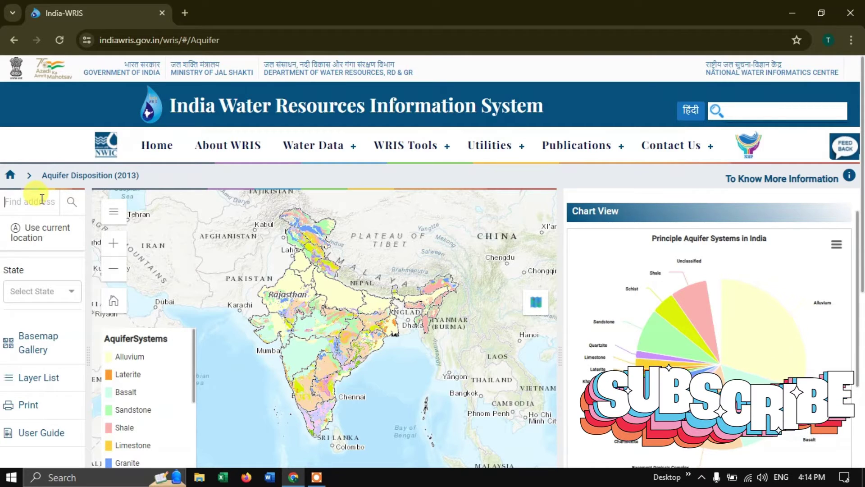
text(kerala)
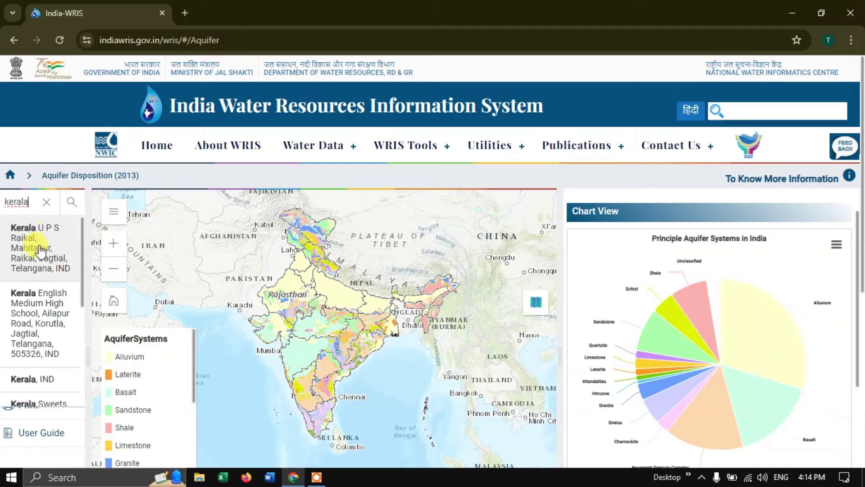
scroll(41, 299, down, 2)
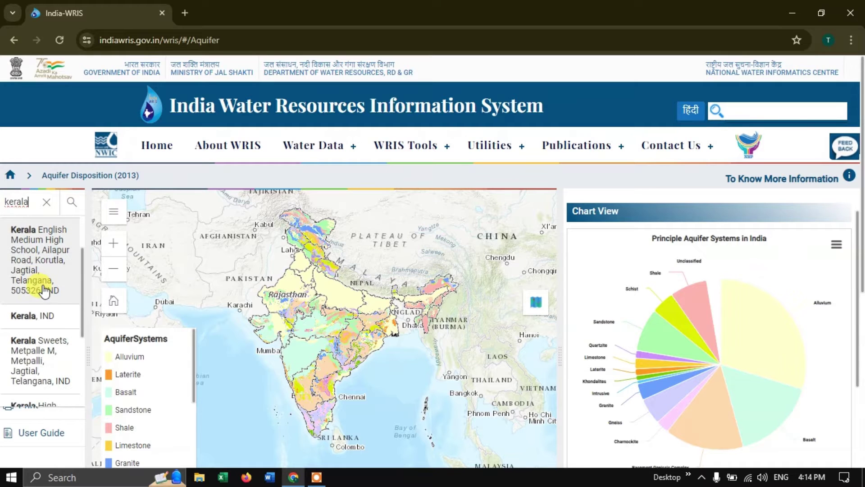
scroll(55, 329, down, 2)
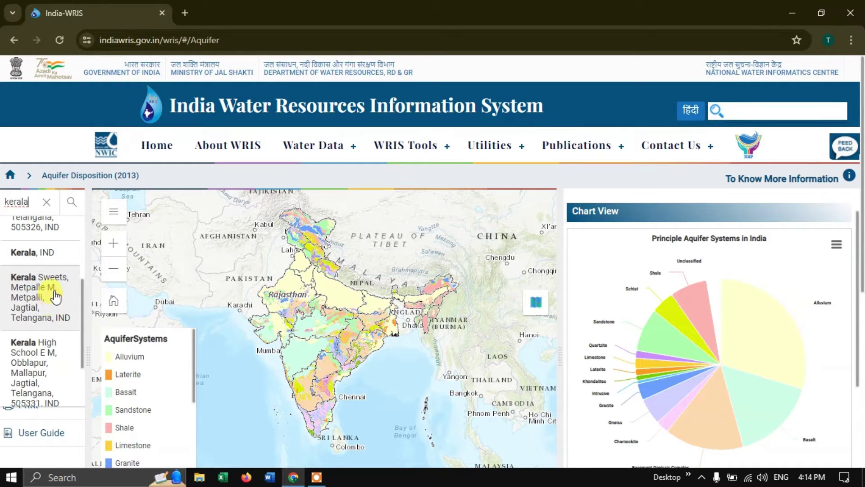
scroll(54, 293, up, 2)
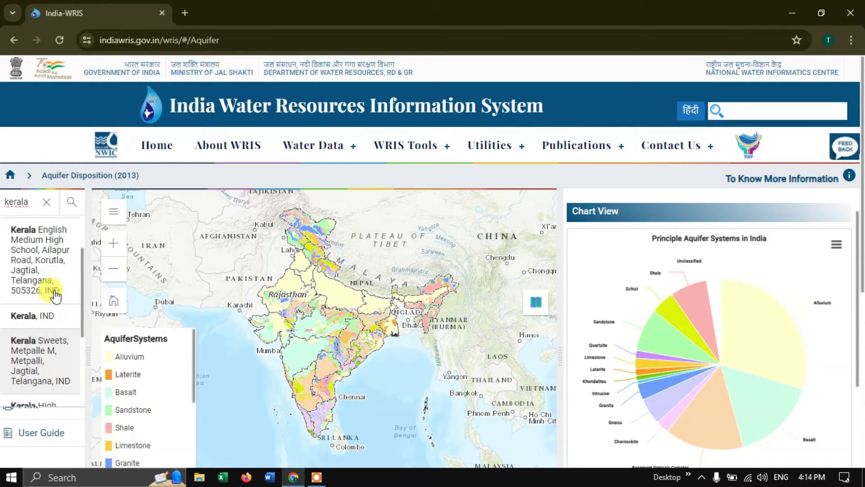
click(53, 321)
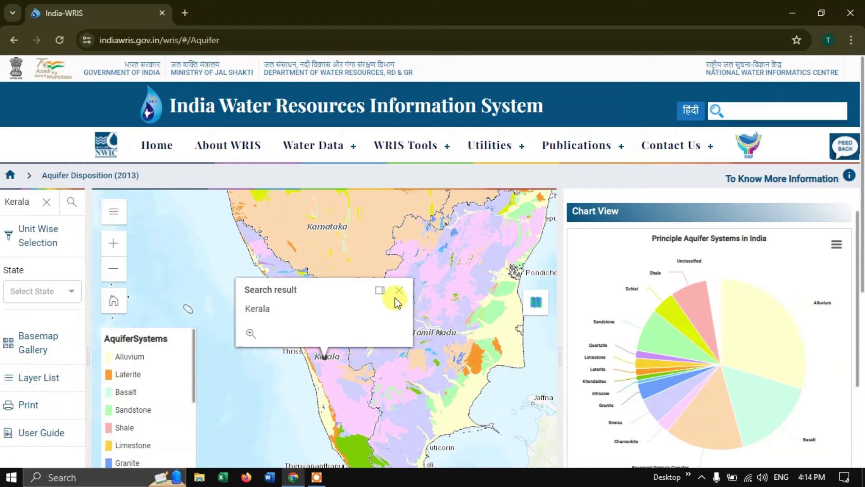
click(398, 291)
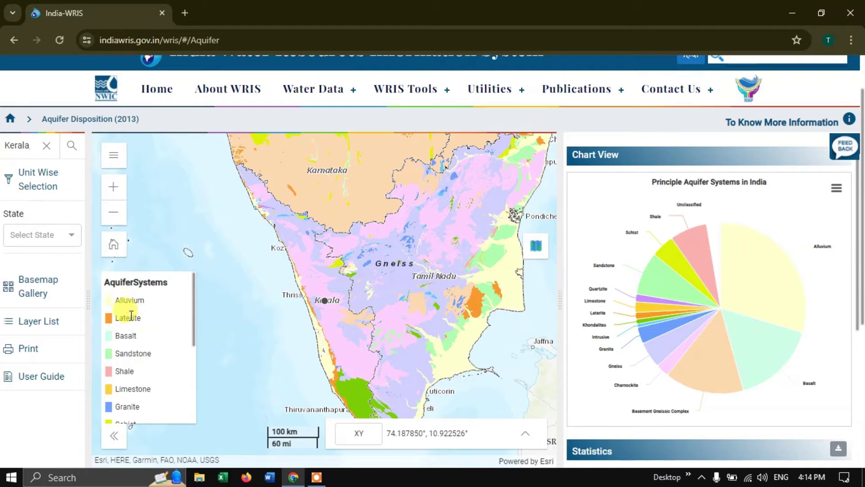
Look through the aquifer systems legend and set the state selection to Kerala.
scroll(135, 324, down, 3)
scroll(143, 386, down, 1)
scroll(142, 388, up, 5)
click(23, 234)
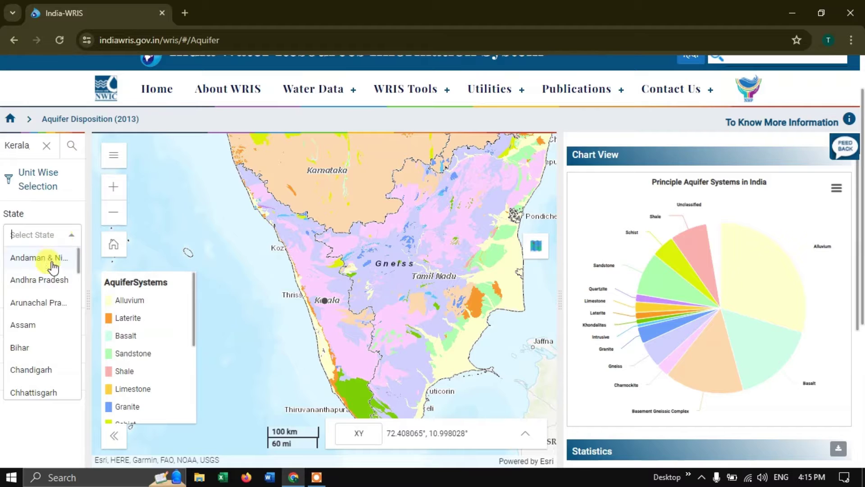
scroll(48, 296, down, 2)
scroll(48, 295, down, 5)
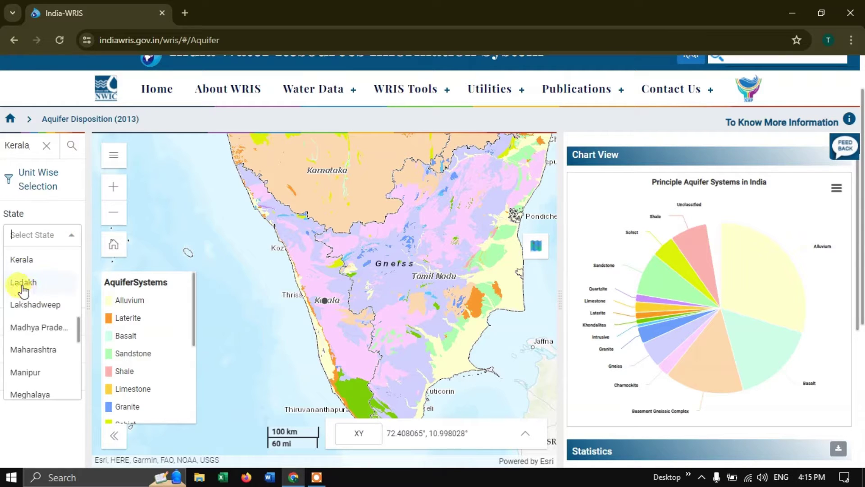
click(27, 258)
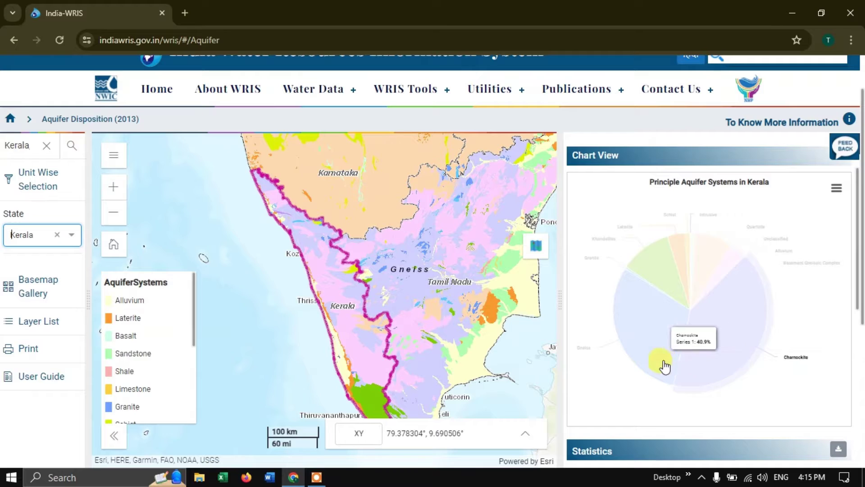
Download the Kerala principal aquifer systems chart as a JPEG image, view the downloaded file and close it.
click(836, 189)
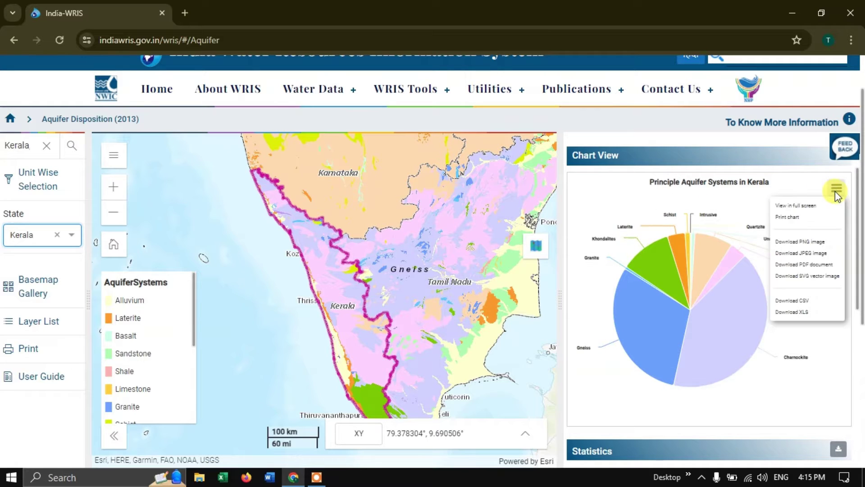
click(806, 254)
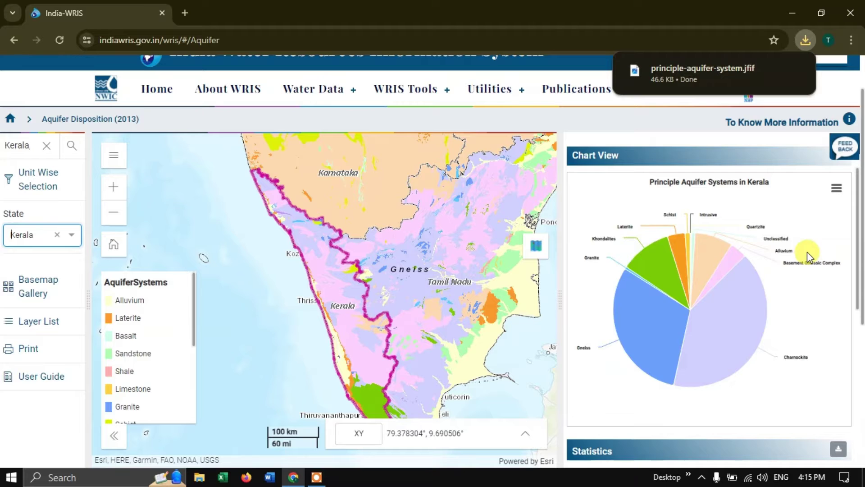
click(681, 83)
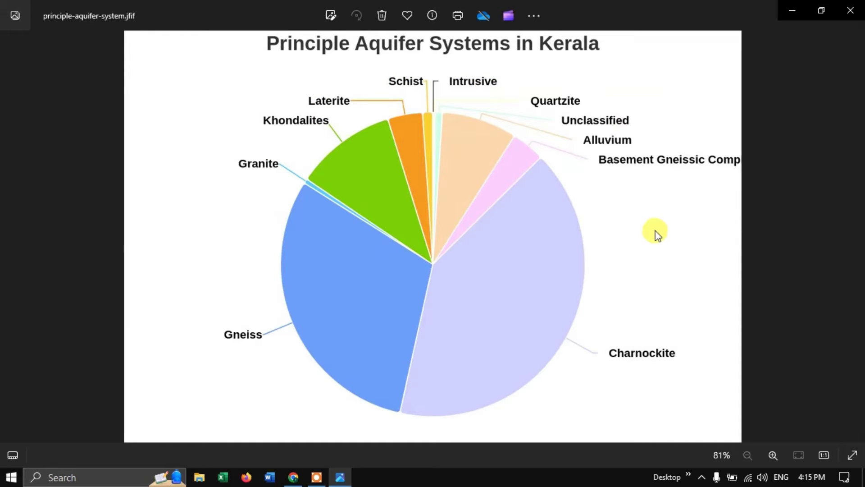
click(855, 16)
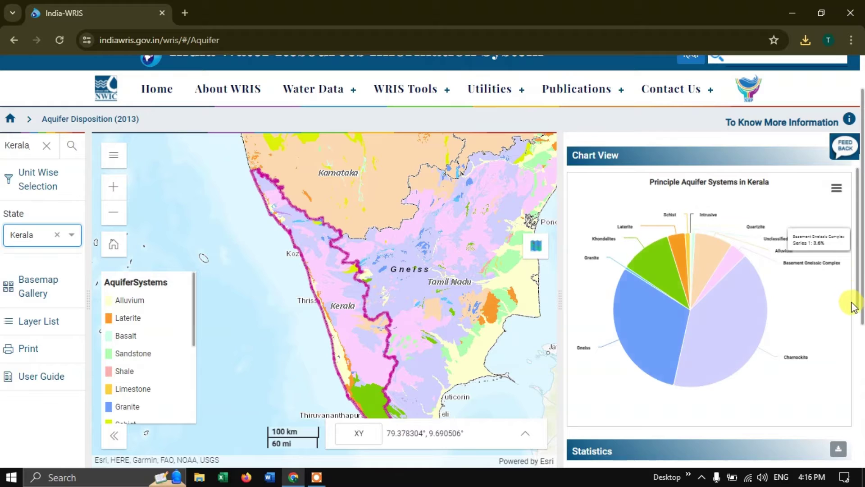
Examine the statistics table for Kerala's principal aquifers, including aquifer type, thickness and DTW columns.
scroll(853, 308, down, 6)
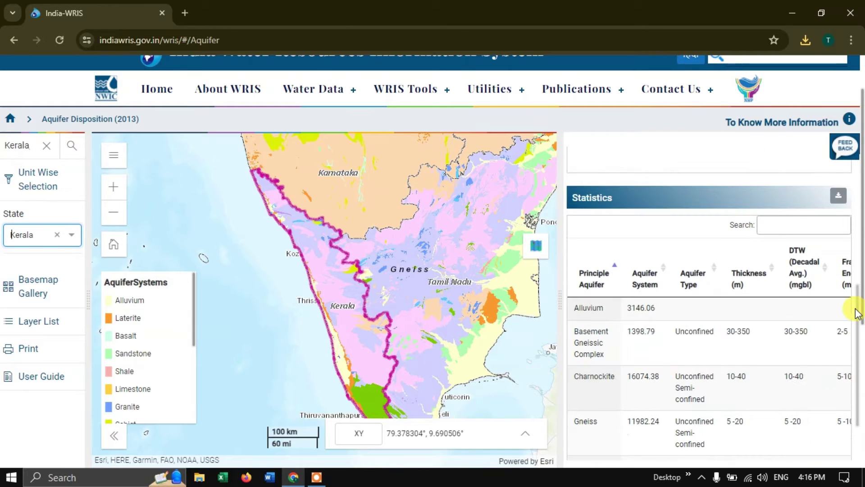
scroll(853, 309, down, 2)
scroll(789, 281, up, 2)
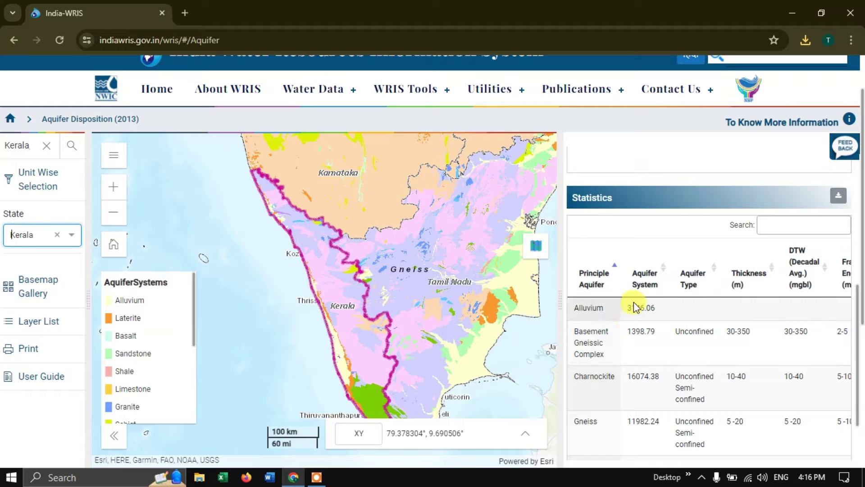
scroll(636, 307, down, 2)
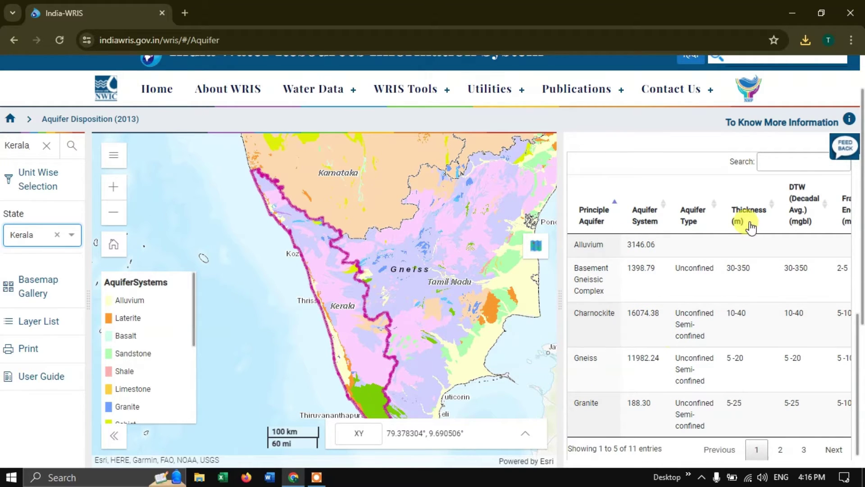
scroll(691, 281, down, 1)
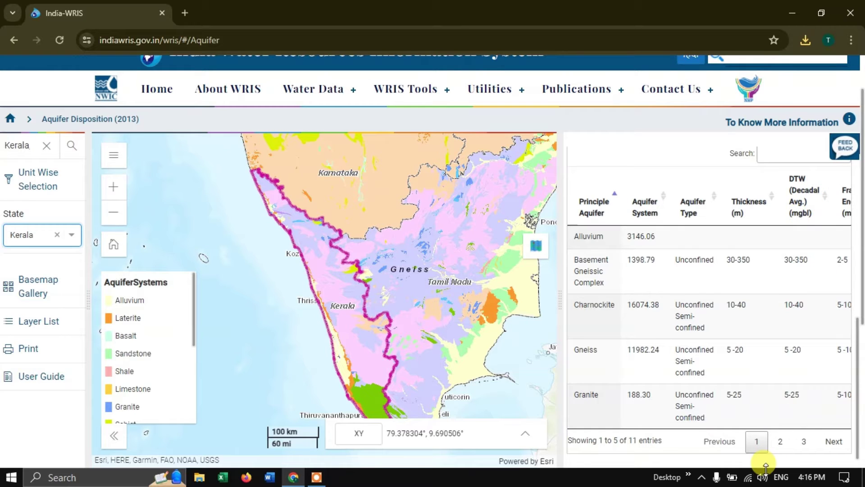
scroll(693, 426, down, 2)
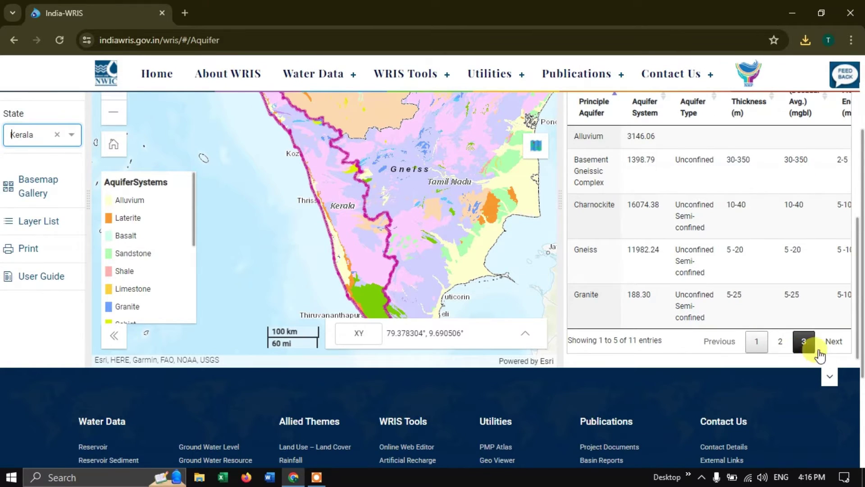
scroll(701, 315, up, 3)
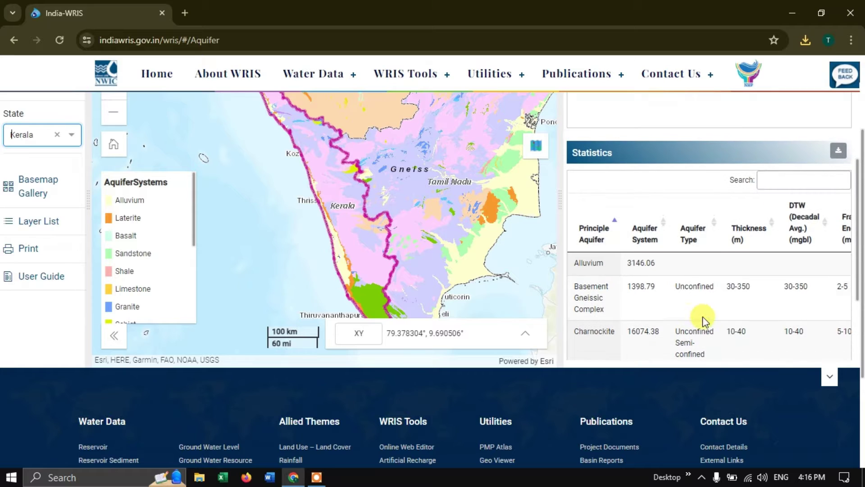
View the purpose form for downloading the aquifer statistics and close it without submitting.
click(838, 150)
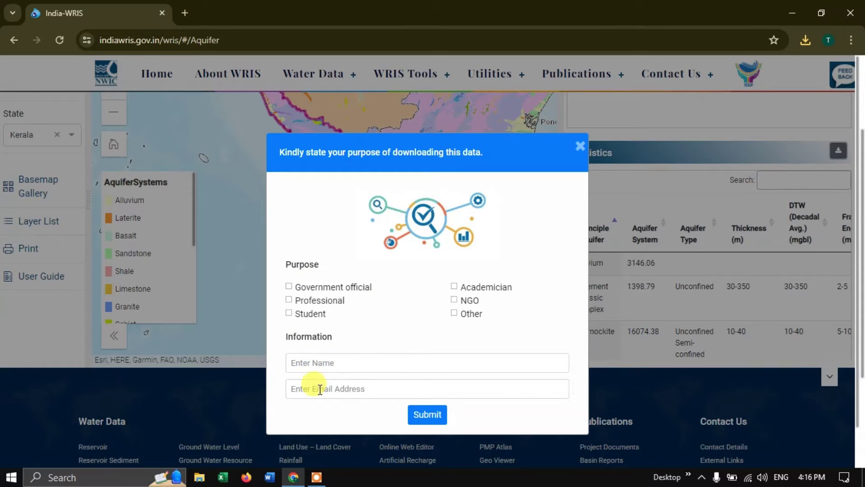
click(580, 145)
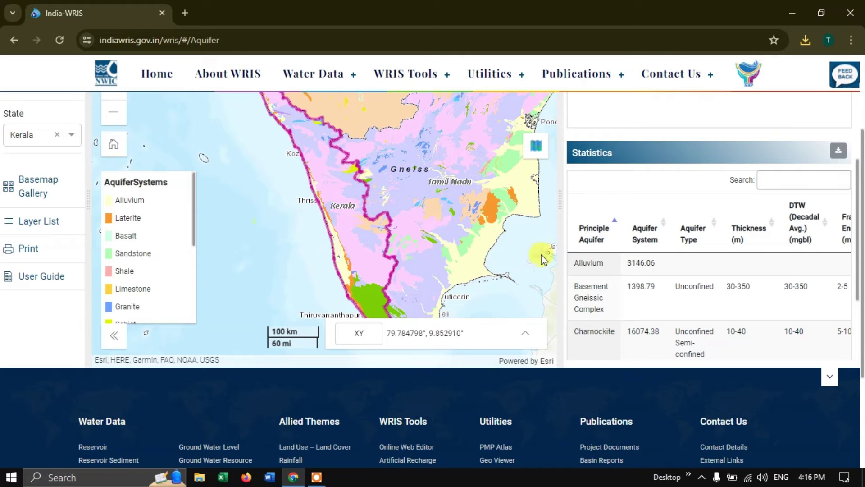
scroll(818, 180, up, 2)
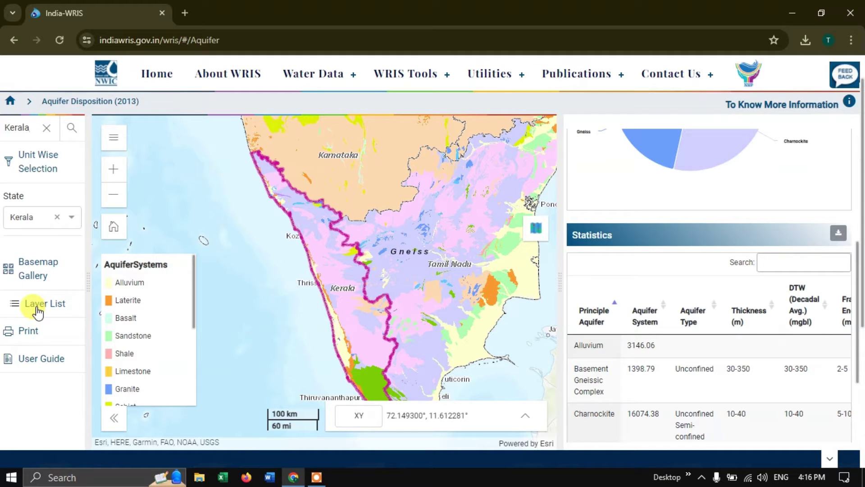
Look through the basemap gallery options, including Imagery with Labels, Imagery and Topographic, and collapse the gallery.
click(39, 275)
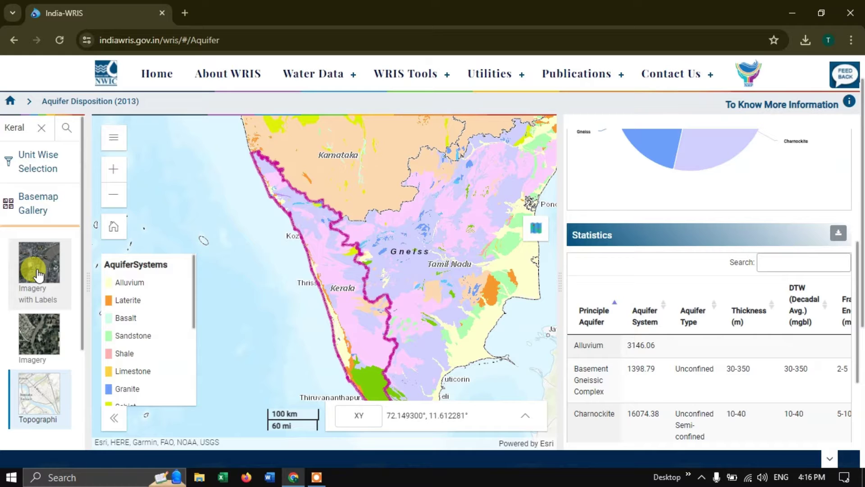
scroll(40, 295, down, 3)
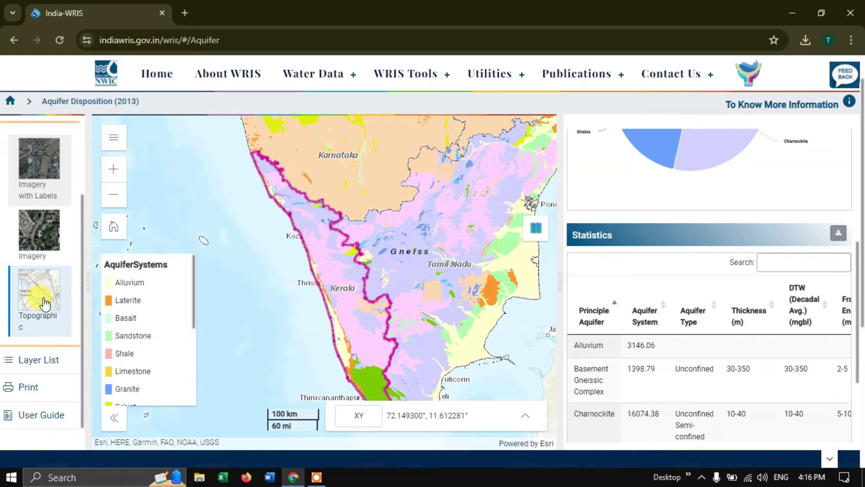
scroll(42, 252, up, 3)
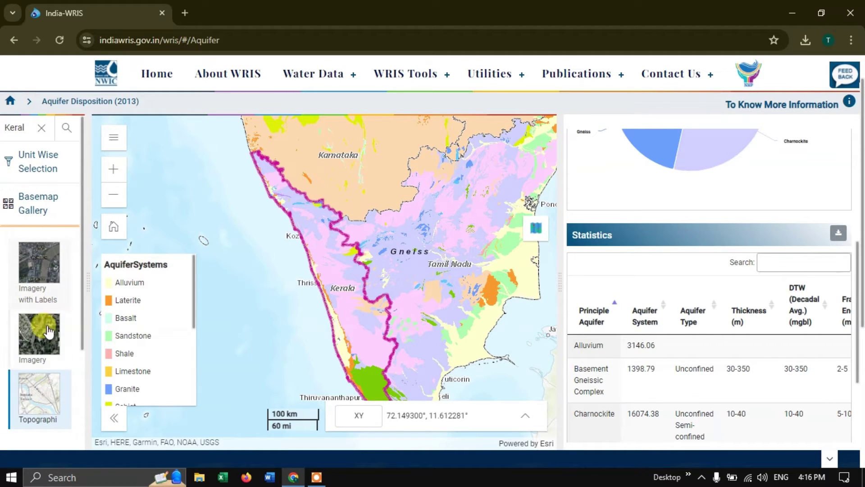
scroll(52, 388, down, 2)
scroll(57, 382, down, 1)
scroll(41, 279, up, 3)
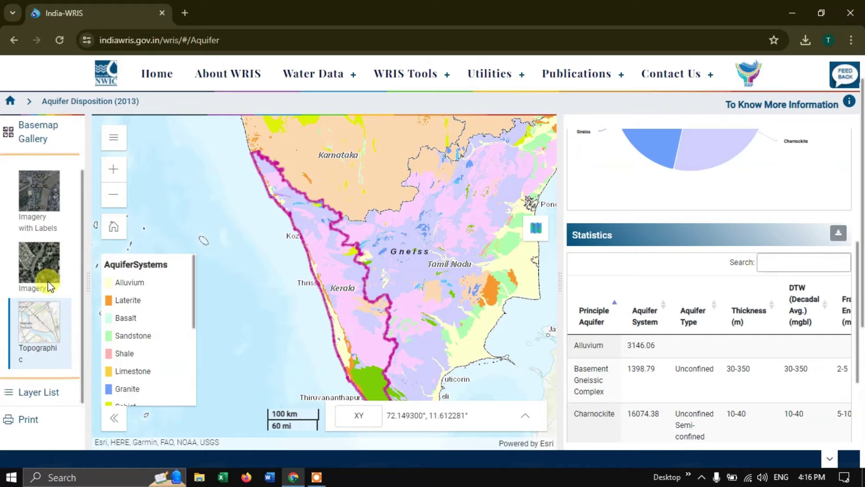
click(40, 208)
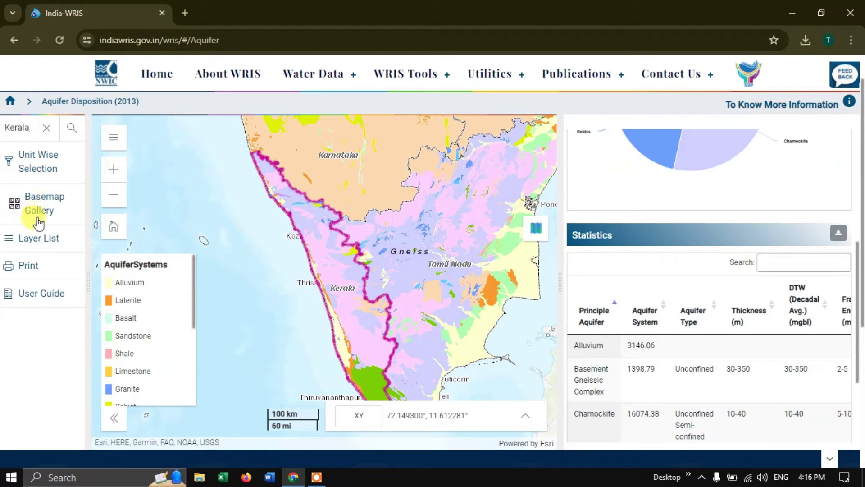
Expand the list of map layers and widen the side panel so the layer names are readable.
click(29, 246)
scroll(27, 238, down, 2)
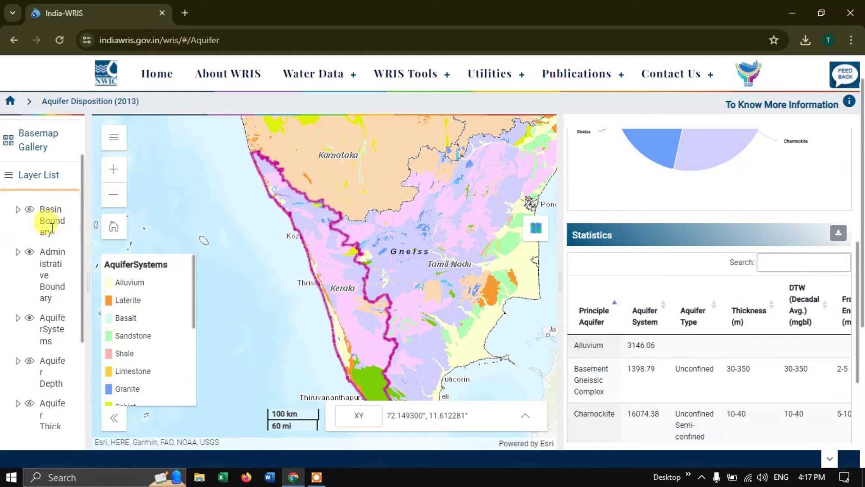
scroll(47, 224, down, 2)
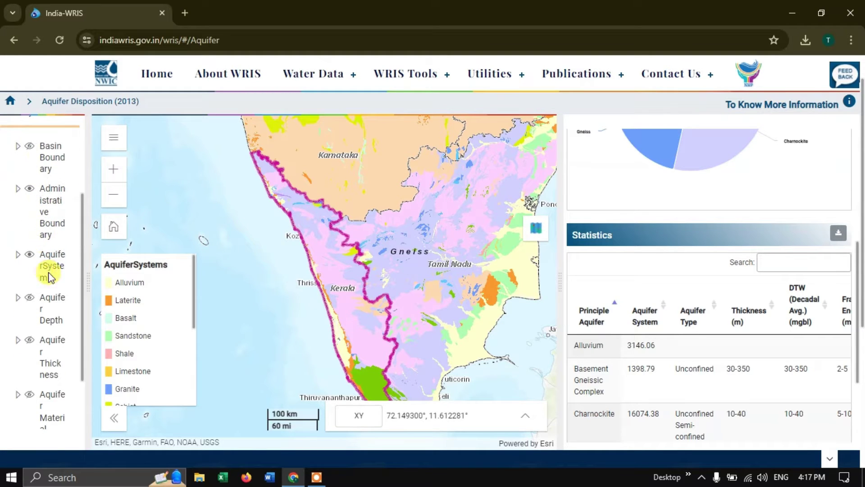
drag(87, 274, 112, 289)
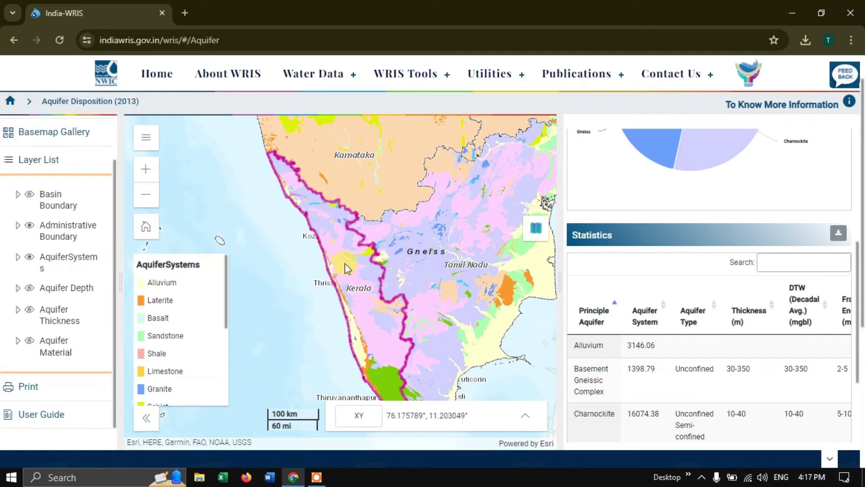
Display the Aquifer Depth layer instead of AquiferSystems and examine its legend of depth classes for Kerala.
click(30, 258)
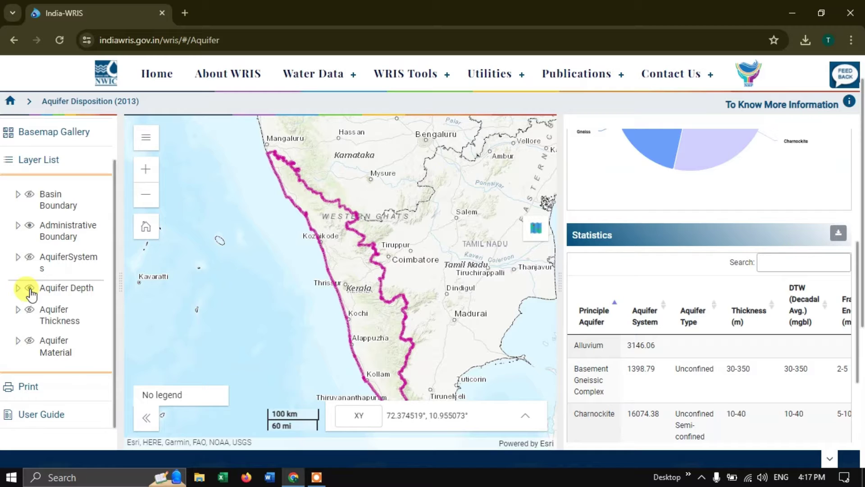
click(29, 288)
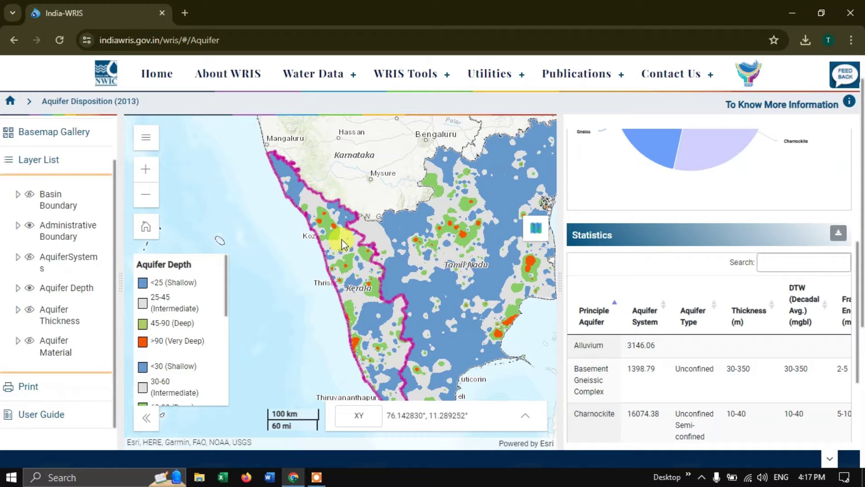
scroll(167, 305, down, 3)
scroll(166, 302, up, 3)
scroll(179, 321, down, 5)
scroll(180, 324, up, 5)
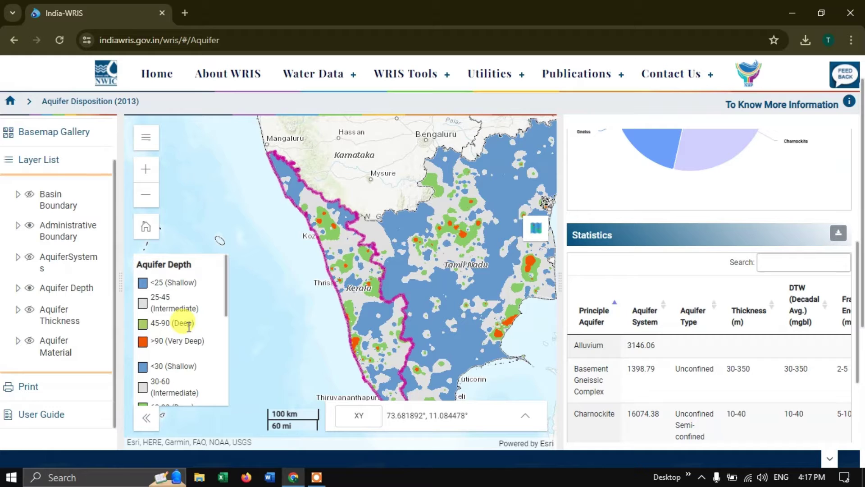
scroll(181, 322, down, 1)
scroll(181, 322, down, 3)
scroll(181, 321, up, 1)
scroll(181, 322, up, 4)
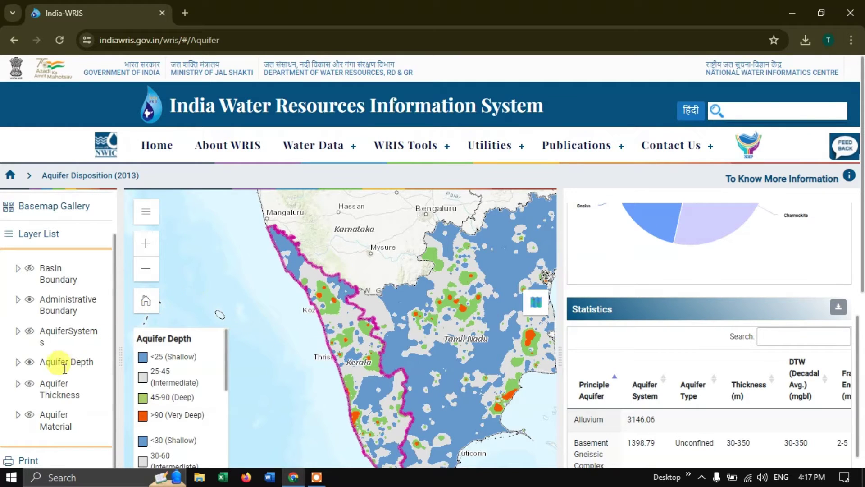
Display the Aquifer Thickness layer instead of Aquifer Depth and examine its legend of thickness classes.
click(29, 386)
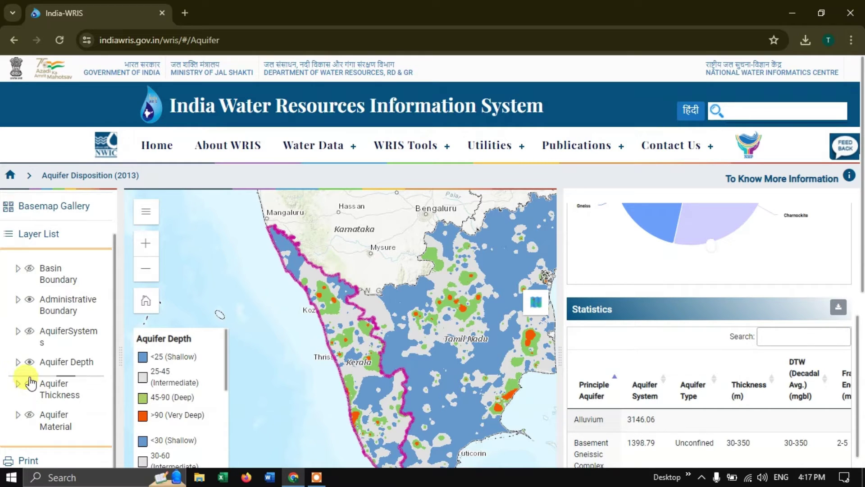
click(30, 363)
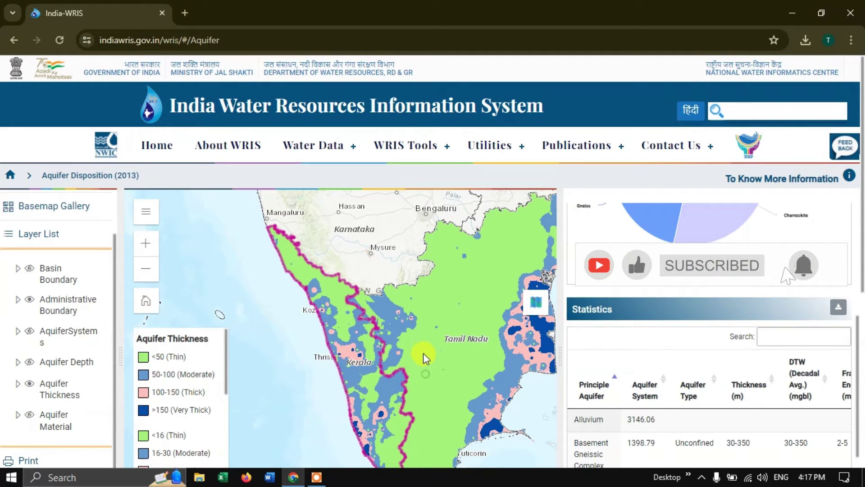
drag(424, 374, 427, 339)
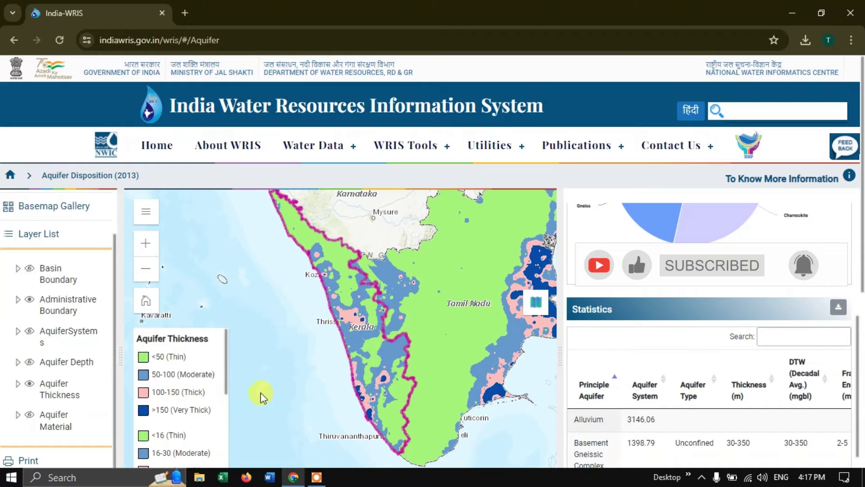
scroll(166, 386, down, 1)
scroll(166, 386, up, 1)
scroll(177, 388, down, 3)
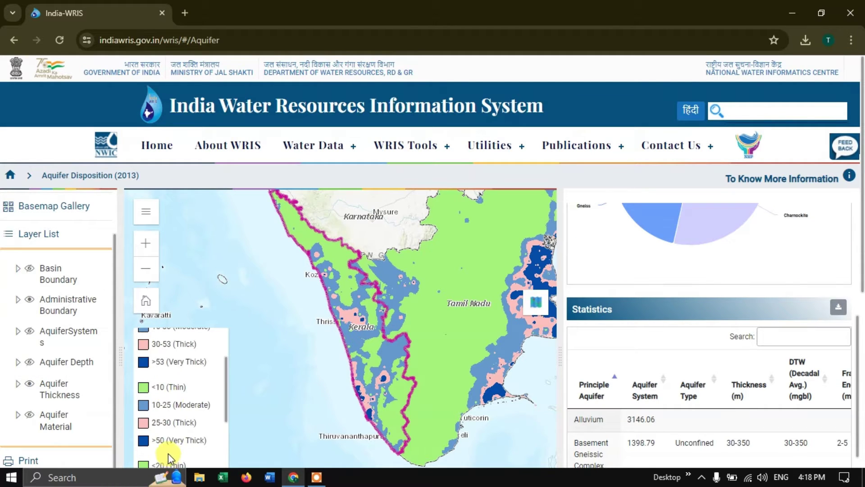
scroll(177, 407, up, 3)
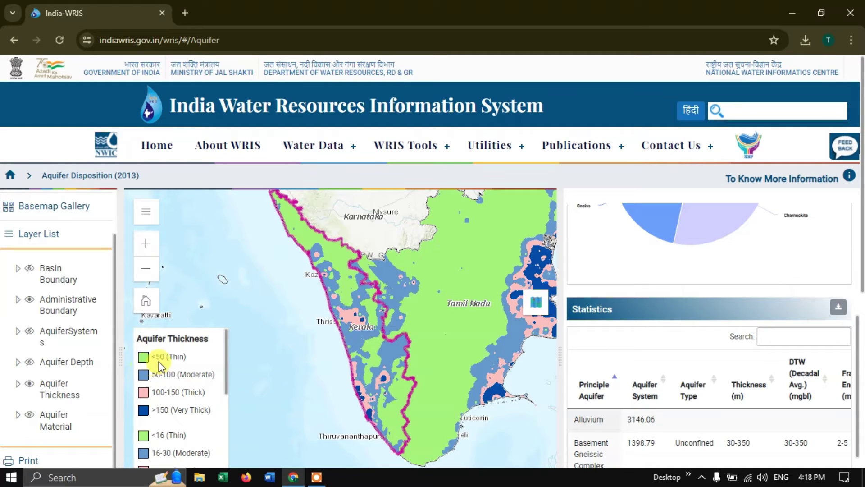
scroll(175, 388, down, 3)
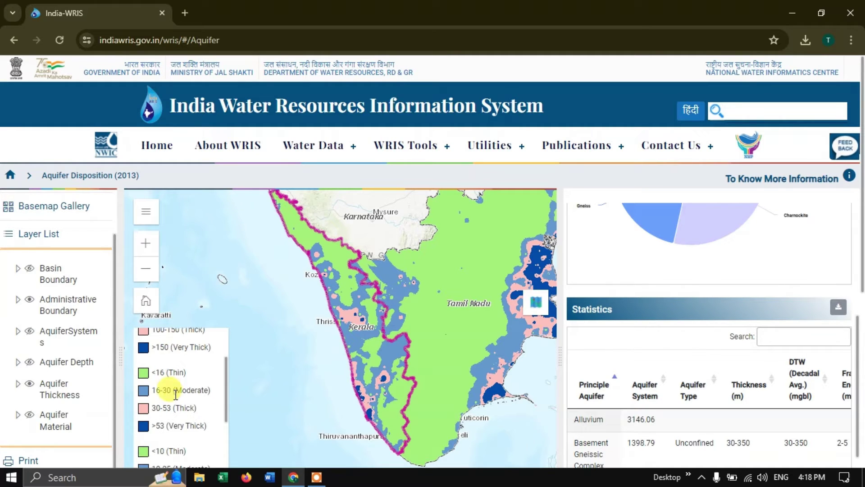
scroll(175, 396, down, 3)
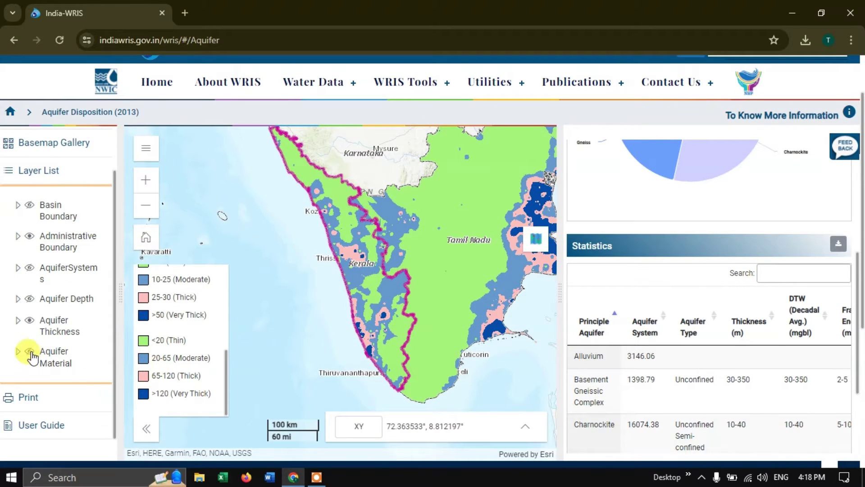
View the Aquifer Material layer in place of Aquifer Thickness, and switch the map back to the AquiferSystems layer.
click(29, 320)
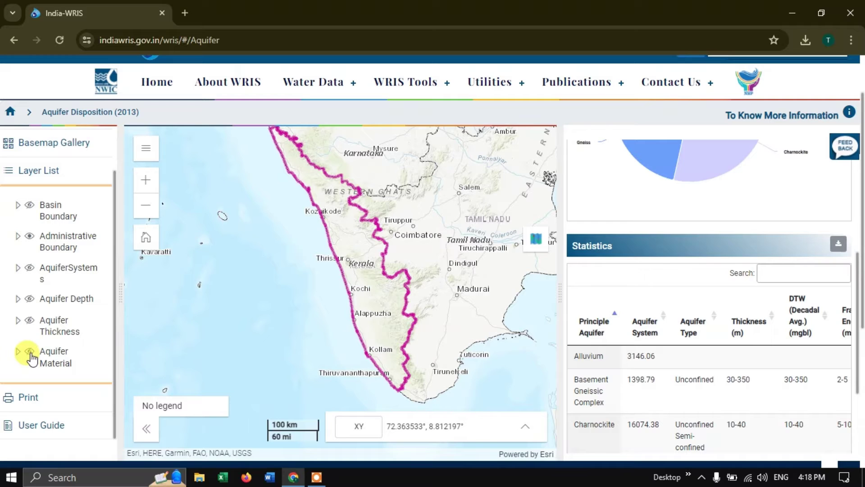
click(30, 352)
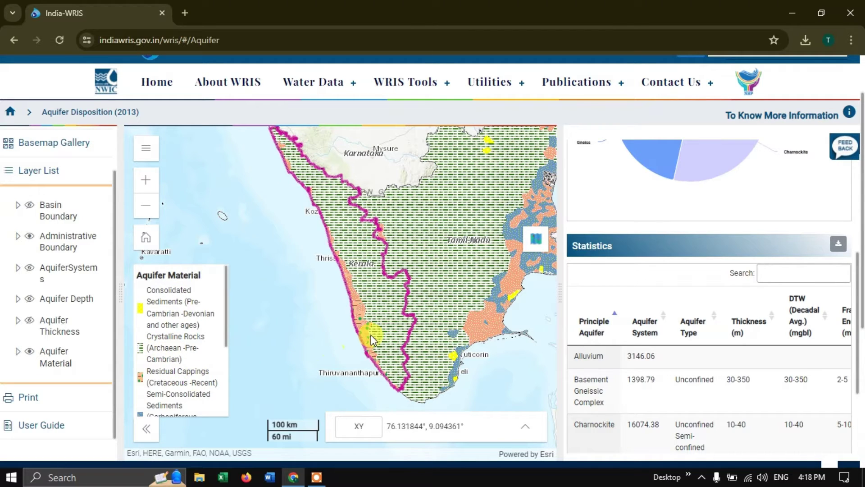
click(30, 353)
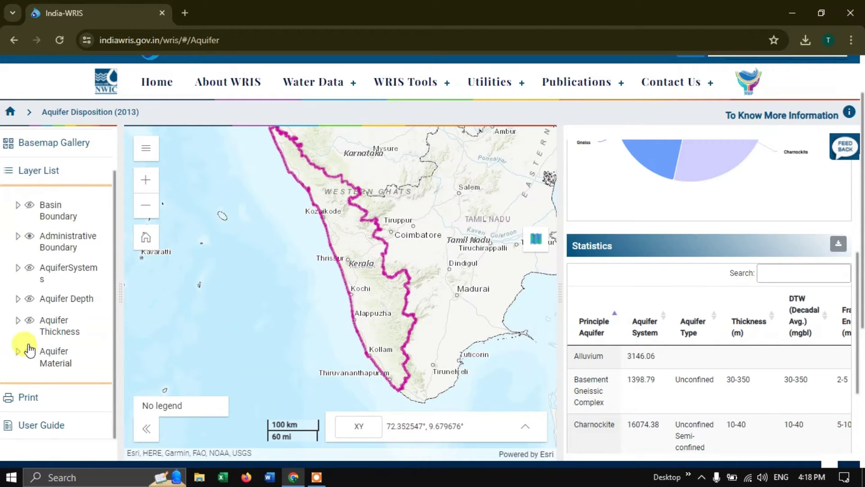
click(30, 268)
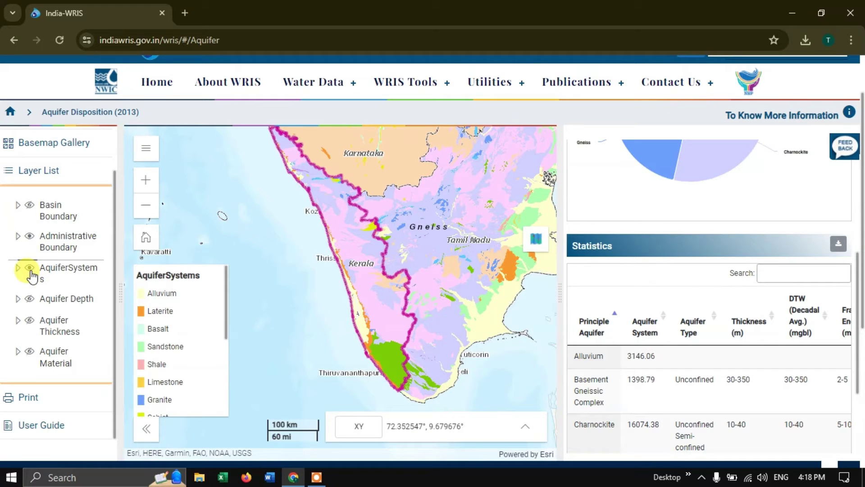
Open the map's print export settings, title the layout "Aquifer System" and view the page setup options.
click(23, 400)
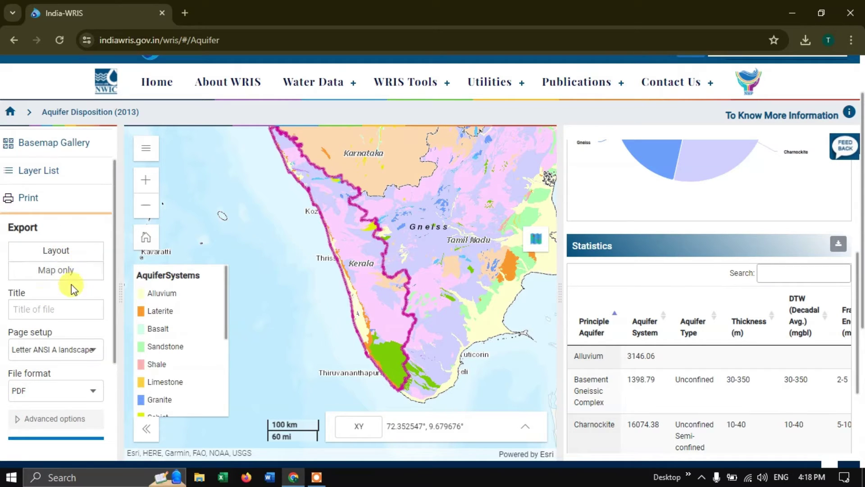
click(46, 310)
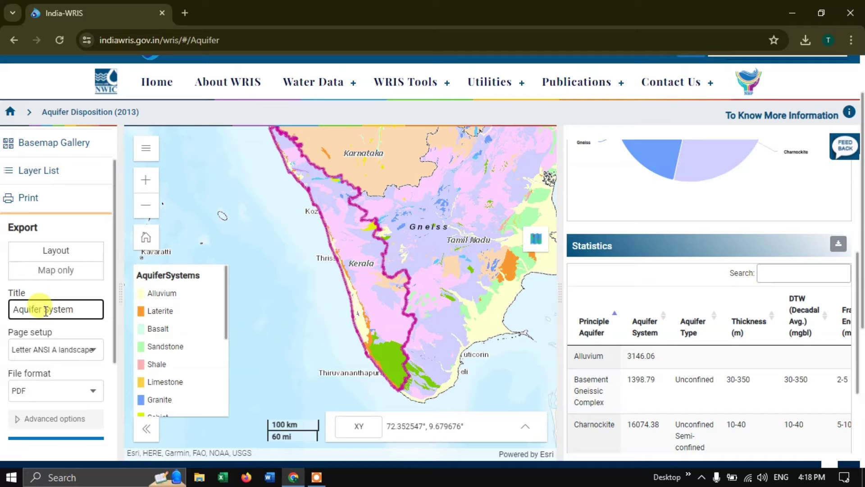
click(64, 357)
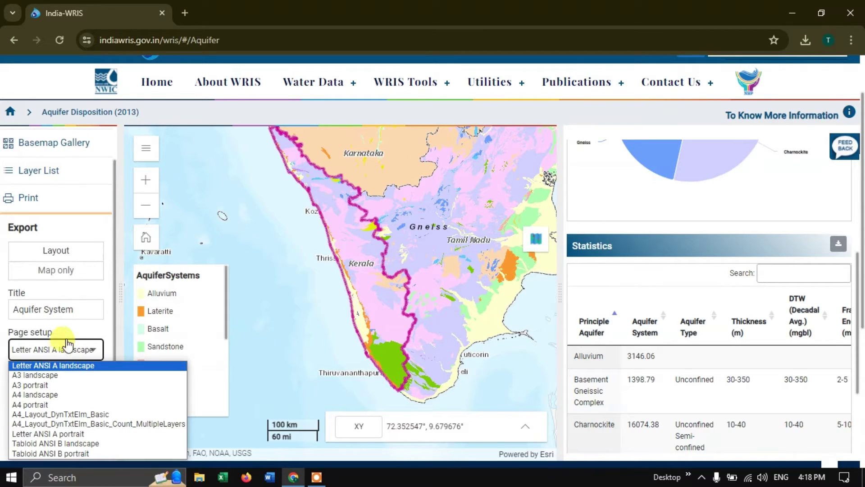
click(67, 350)
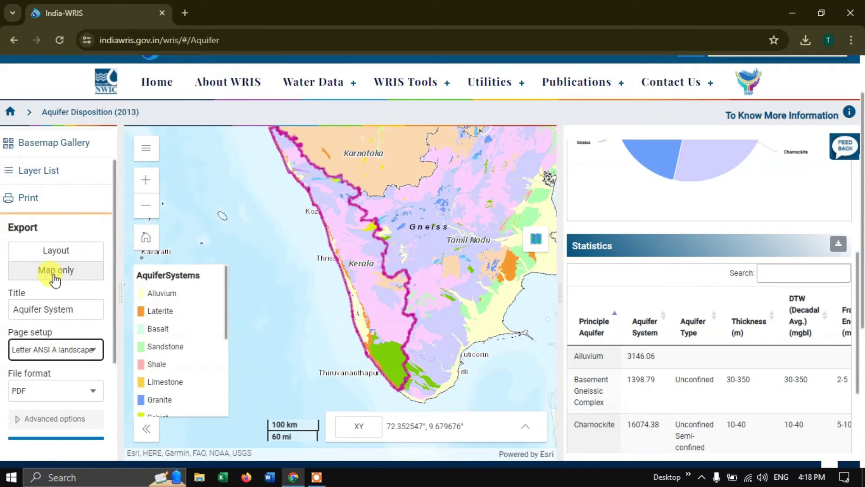
Switch the export to Map only and name the file "Aquifer System", correcting the misspelled first word.
scroll(78, 222, down, 2)
click(56, 206)
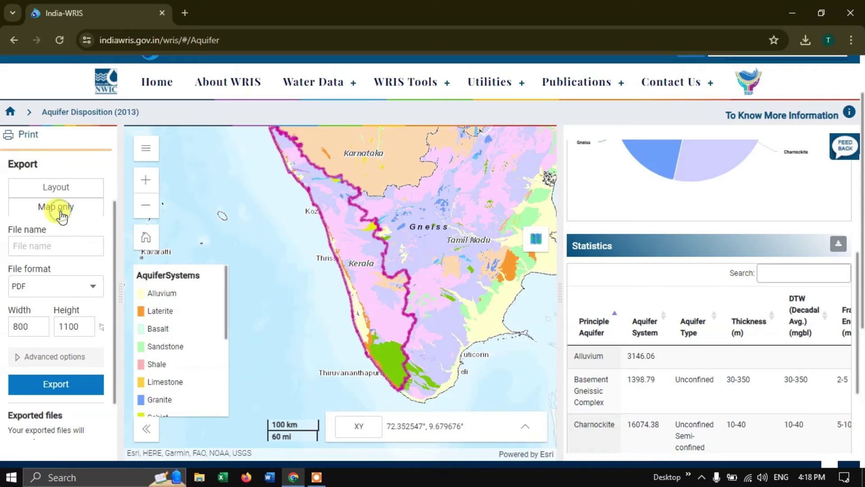
click(45, 247)
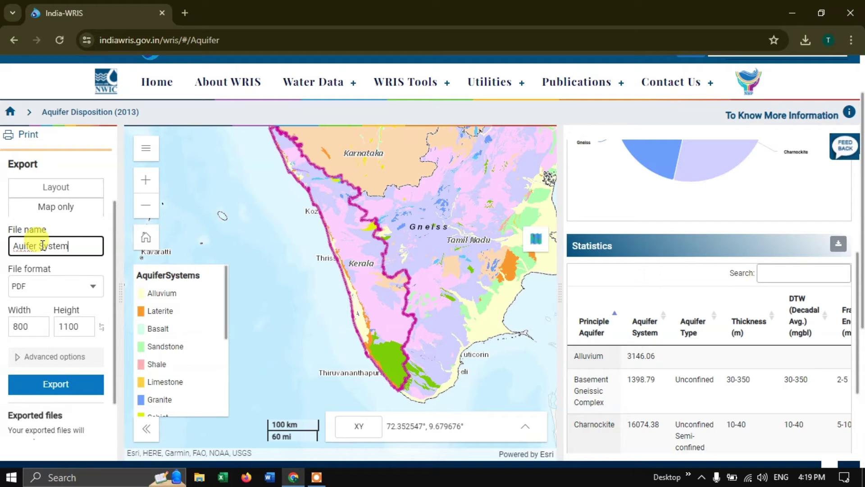
right_click(28, 251)
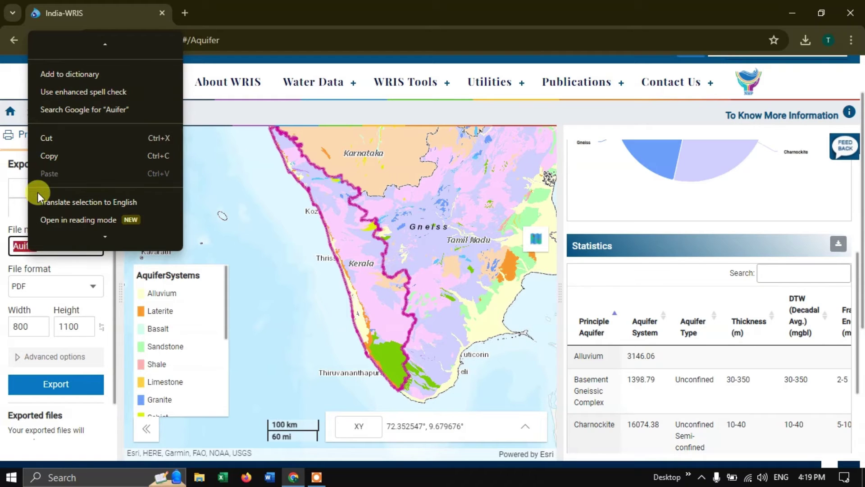
scroll(68, 152, up, 2)
click(64, 47)
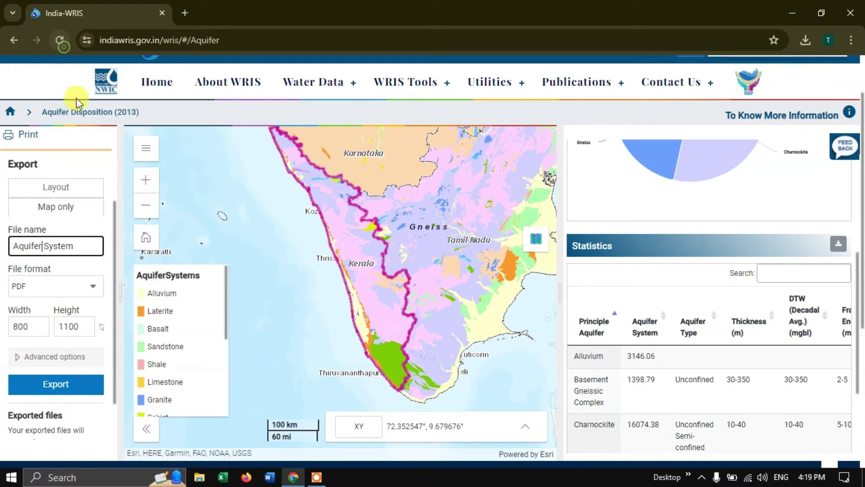
Set the export file format to TIFF, check the width and height fields, and reposition the map around Kerala.
click(43, 285)
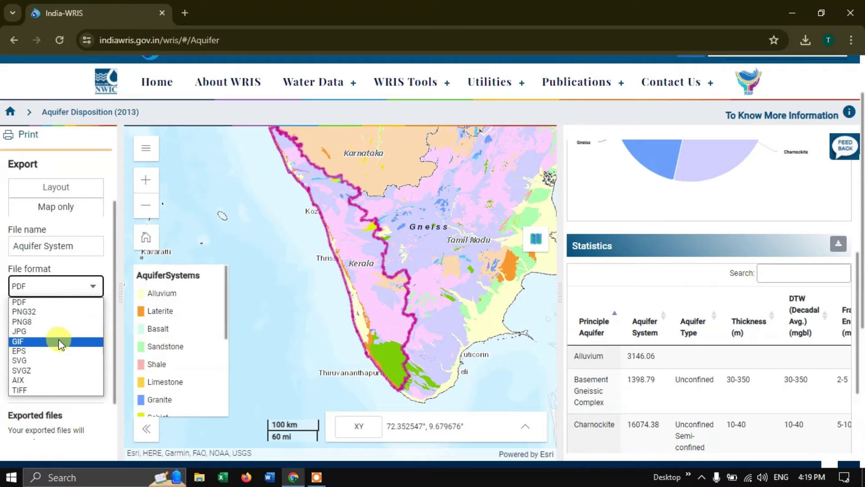
click(43, 391)
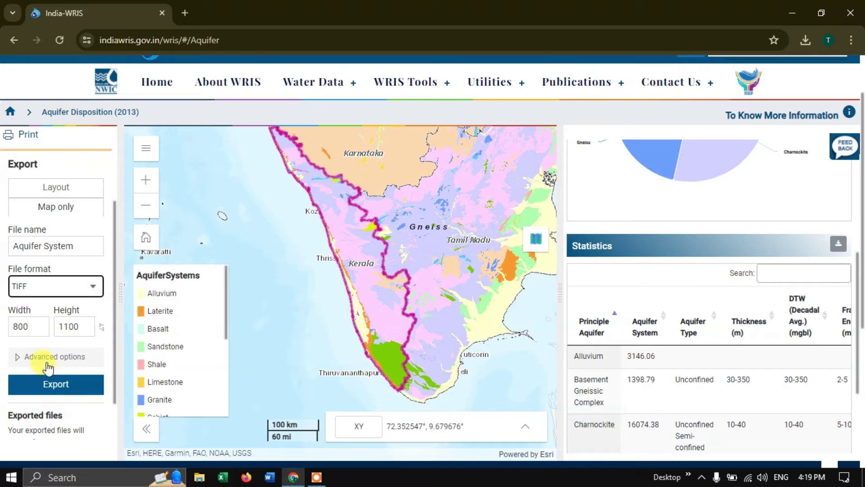
click(33, 327)
click(74, 327)
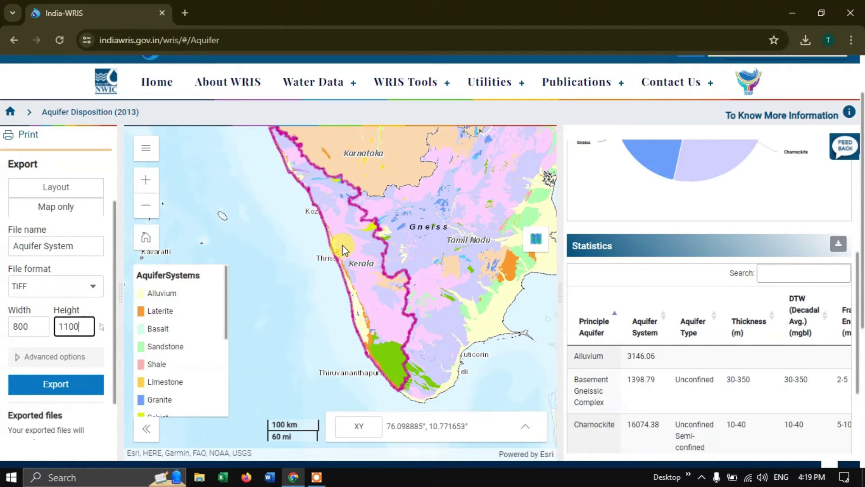
drag(364, 156, 360, 193)
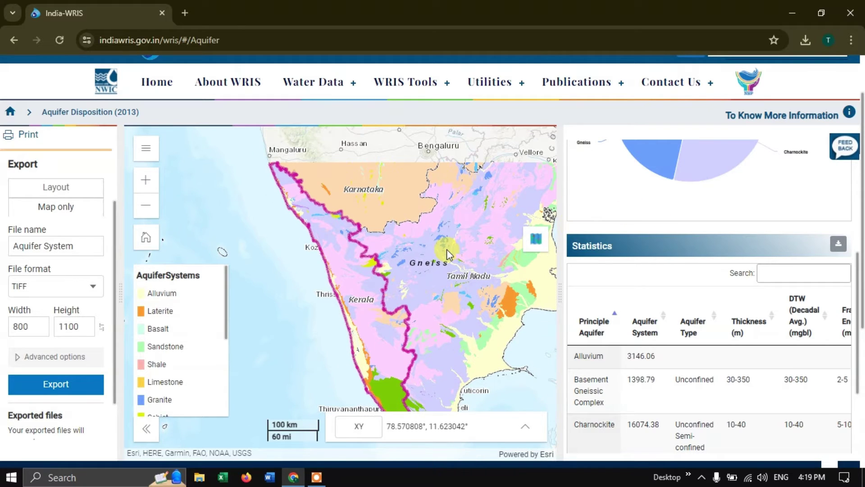
Check the map's coordinate conversion options and reposition the map so the whole Kerala outline is in view.
click(526, 428)
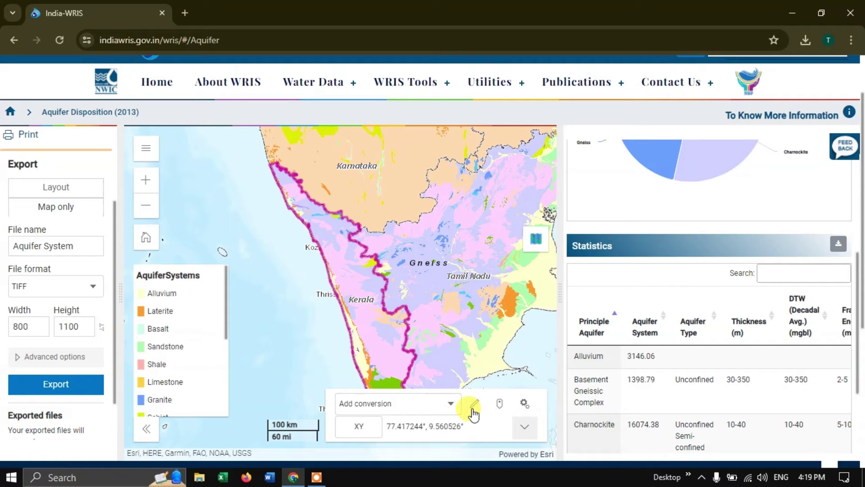
click(523, 426)
mouse_move(423, 296)
mouse_down()
mouse_move(379, 273)
mouse_move(412, 306)
mouse_up()
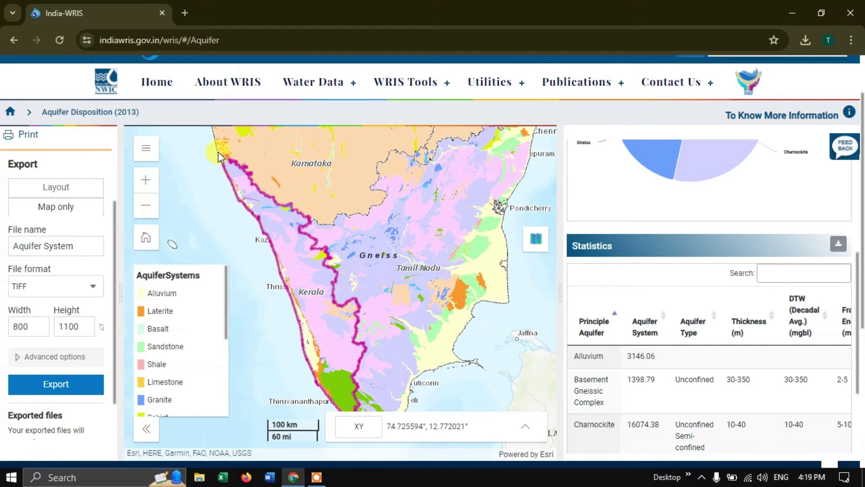
drag(353, 244, 359, 230)
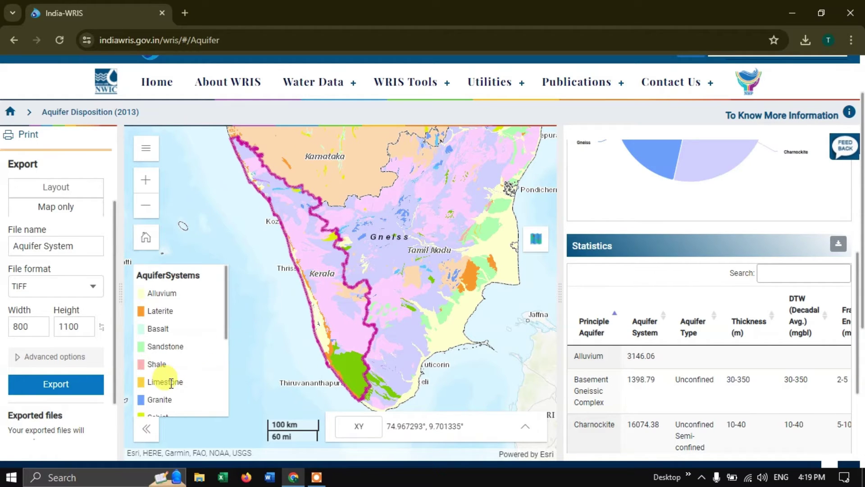
Set the resolution to 250 DPI in the advanced export options and export the aquifer systems map.
click(17, 357)
scroll(45, 324, down, 3)
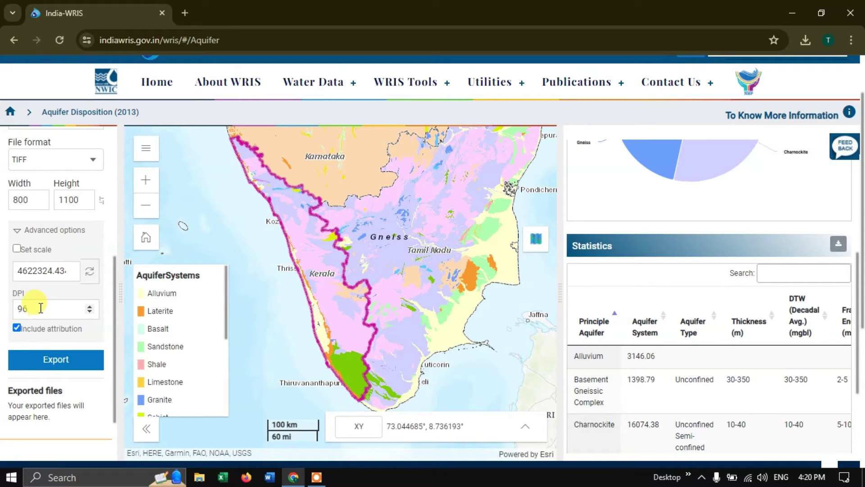
double_click(17, 308)
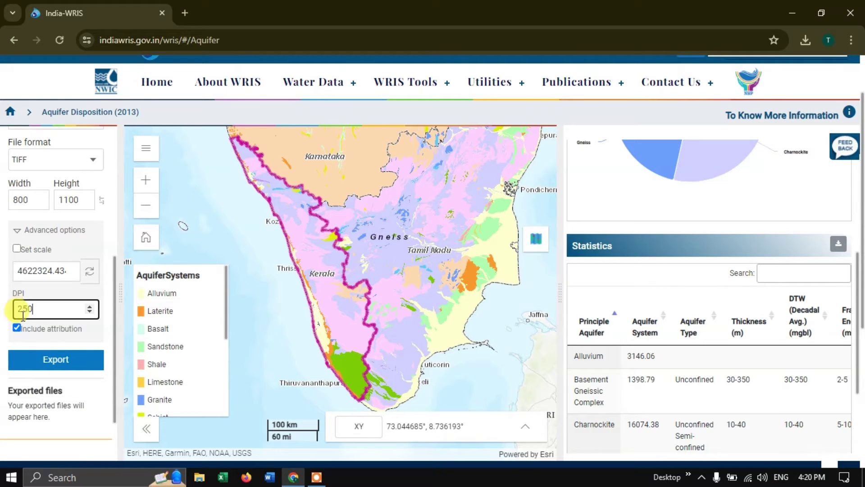
click(35, 360)
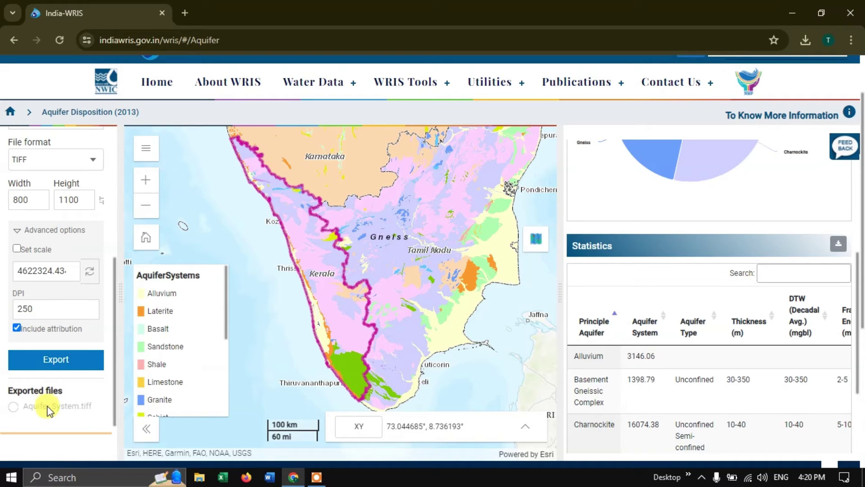
Download the exported Aquifer System.tiff and open the downloaded file in QGIS.
scroll(46, 409, down, 1)
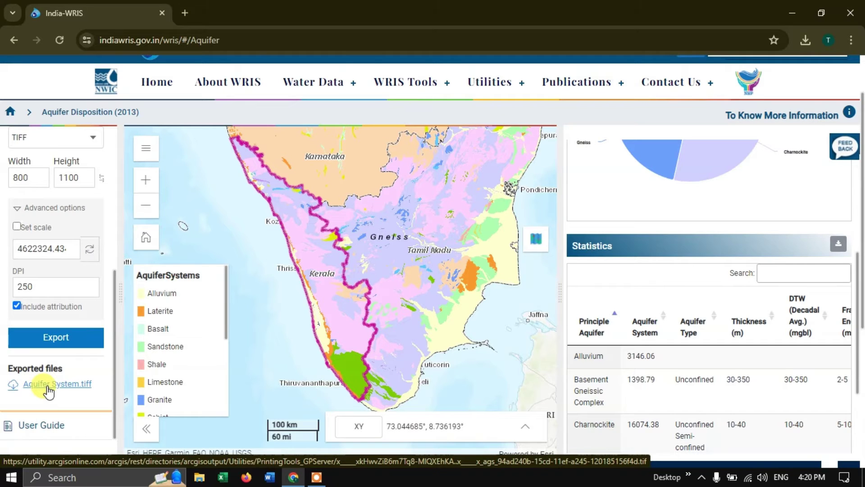
click(43, 386)
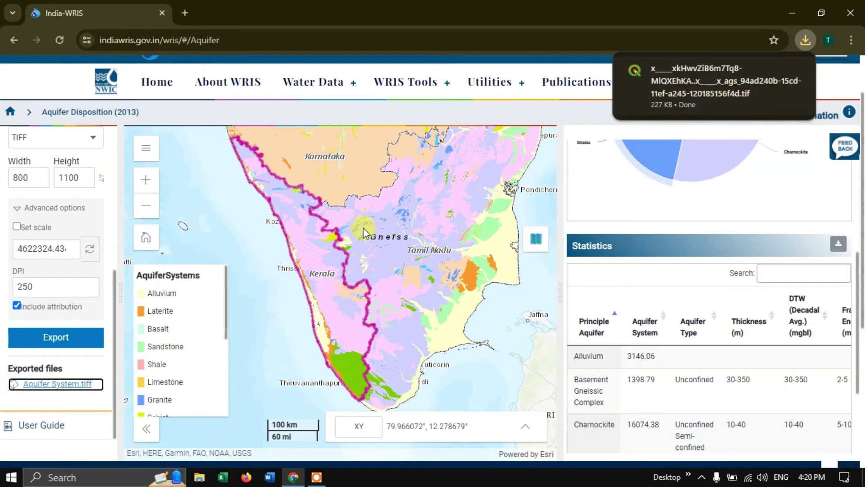
scroll(29, 258, up, 5)
mouse_move(615, 90)
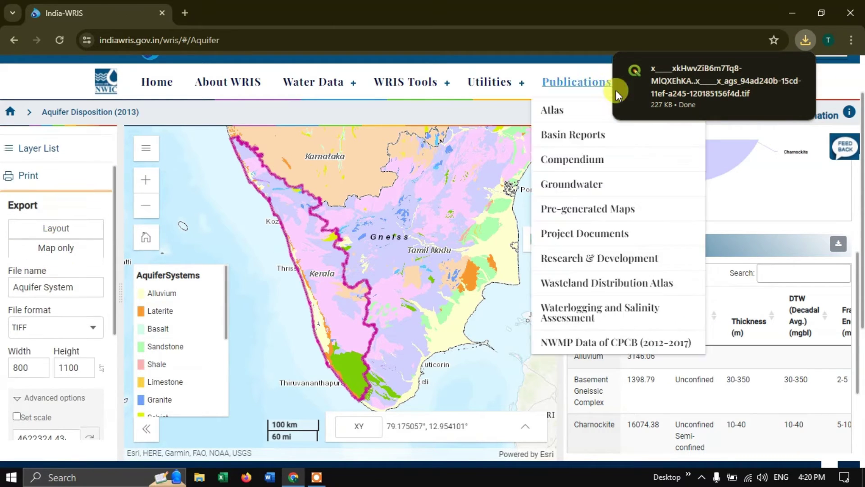
click(720, 77)
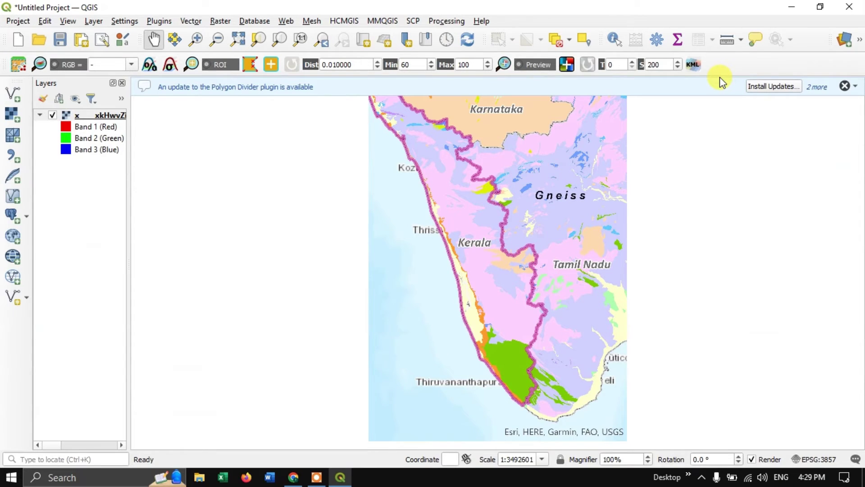
Examine the exported aquifer systems raster in QGIS around Kerala and Thiruvananthapuram, both close up and in full.
scroll(491, 226, up, 2)
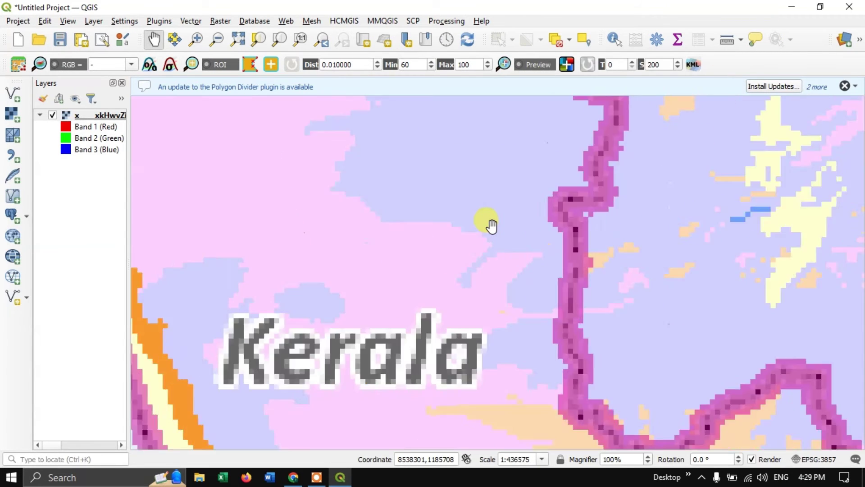
scroll(491, 225, down, 3)
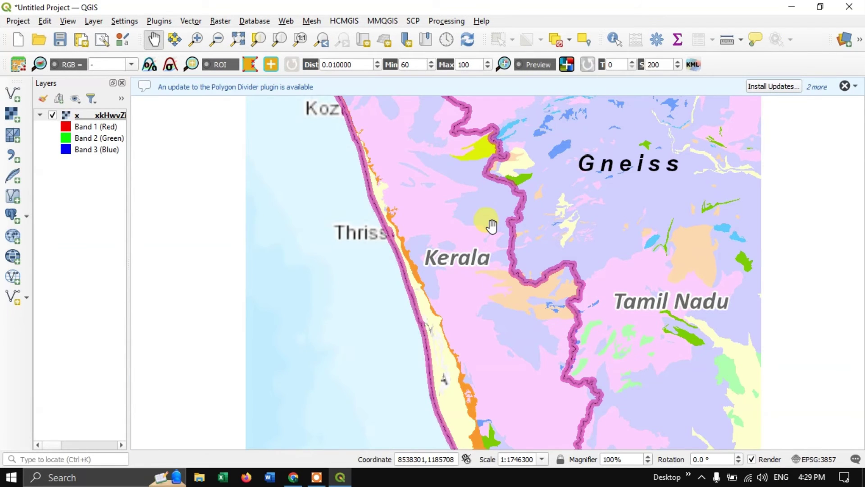
scroll(495, 367, up, 1)
scroll(495, 367, up, 2)
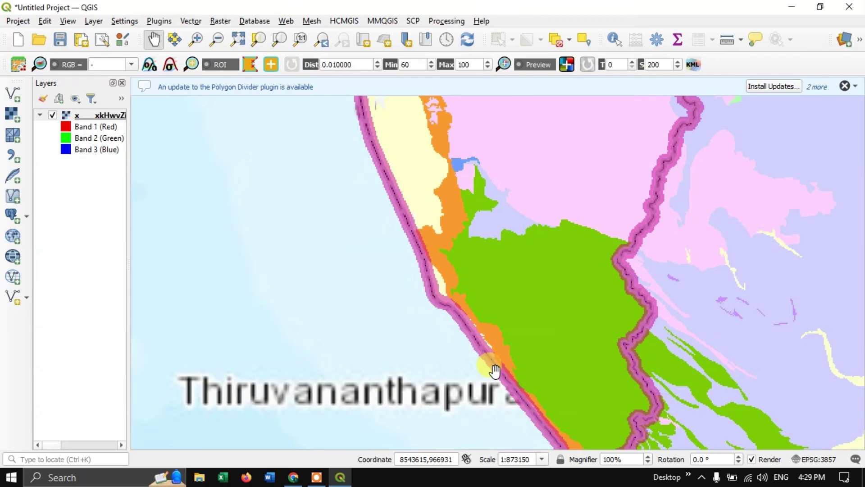
scroll(467, 258, up, 2)
scroll(467, 258, down, 5)
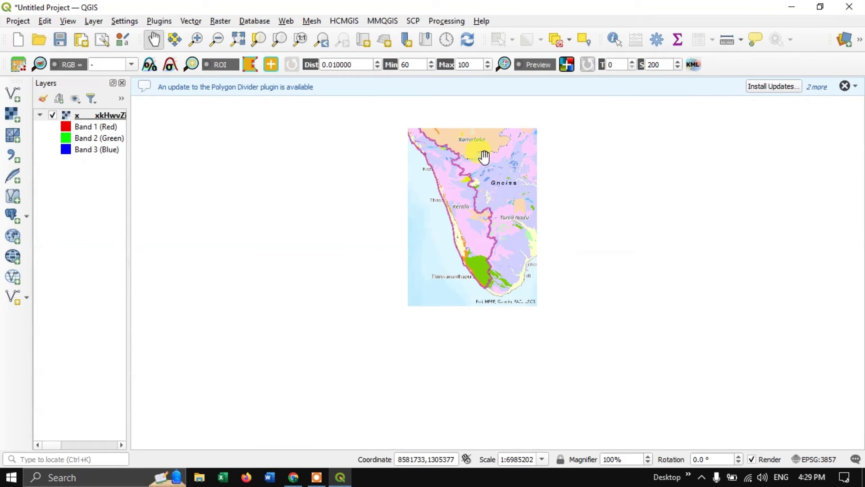
drag(485, 155, 478, 169)
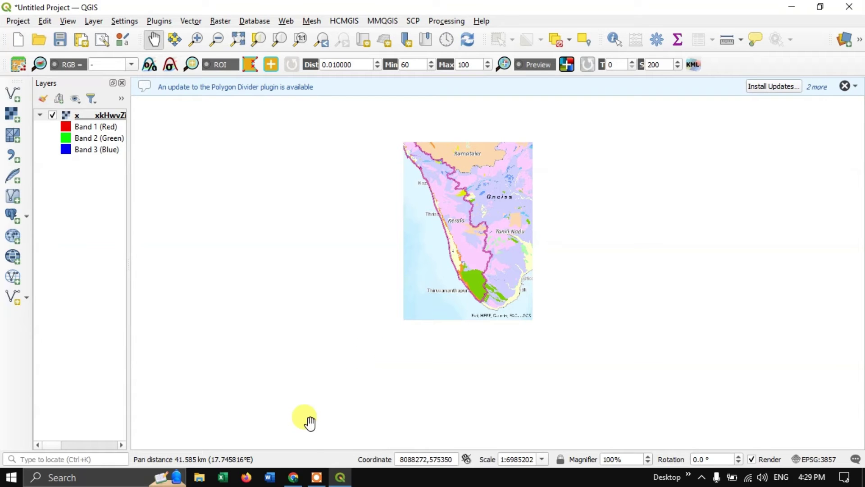
Switch back to India-WRIS in the browser and look through the rest of the AquiferSystems legend.
click(293, 477)
scroll(192, 321, down, 3)
scroll(193, 321, down, 1)
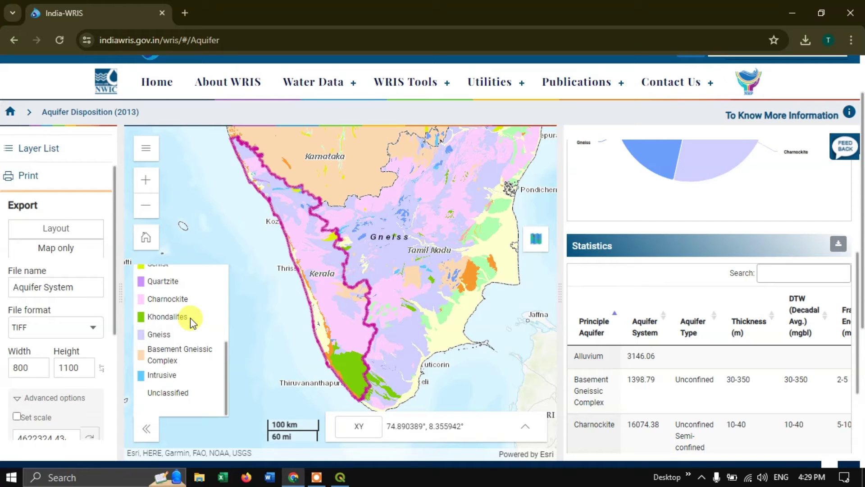
Show the Aquifer Depth layer in place of AquiferSystems and reposition the map around Kerala.
scroll(40, 220, up, 2)
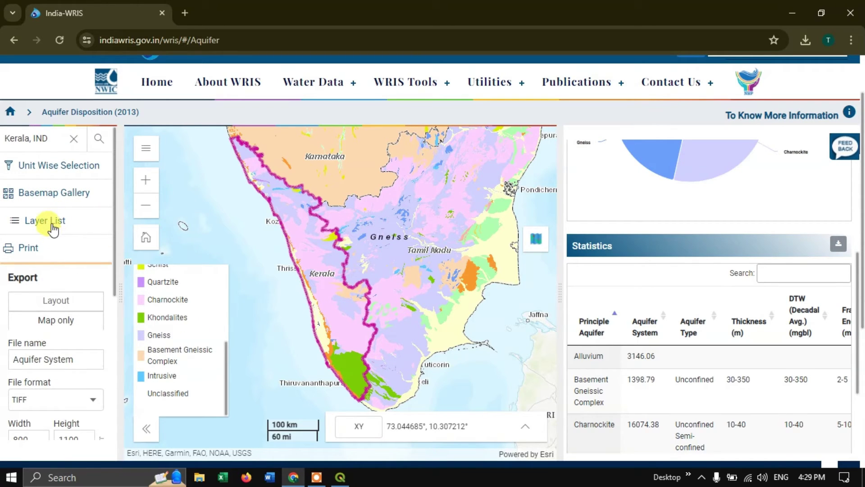
click(51, 221)
scroll(40, 264, down, 1)
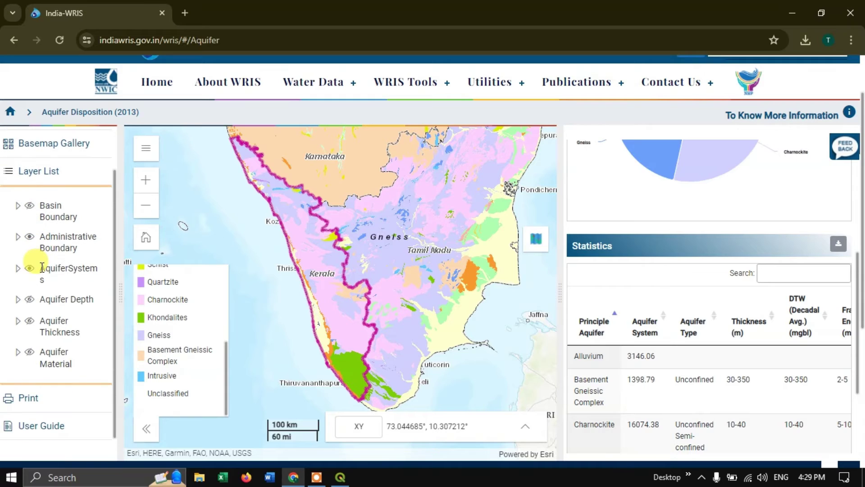
click(30, 299)
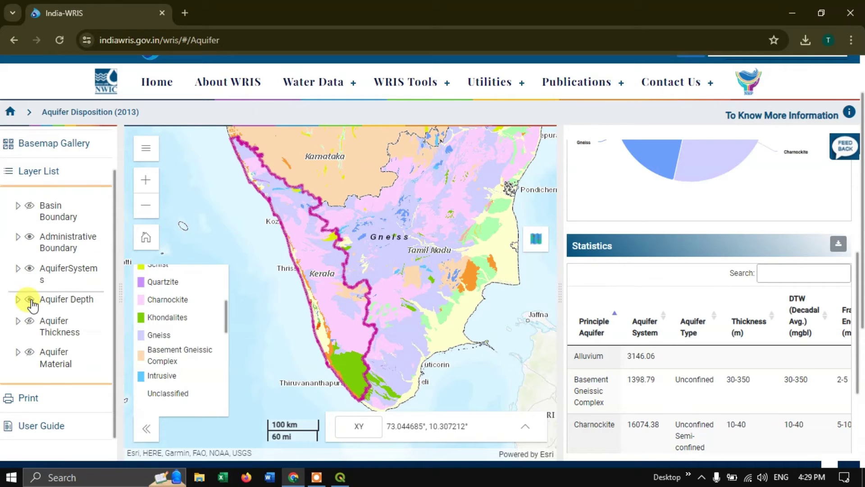
click(30, 268)
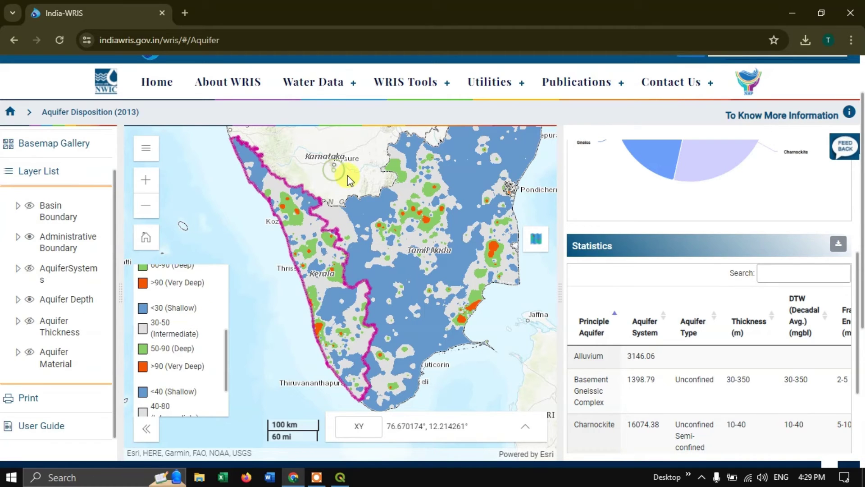
drag(348, 175, 360, 180)
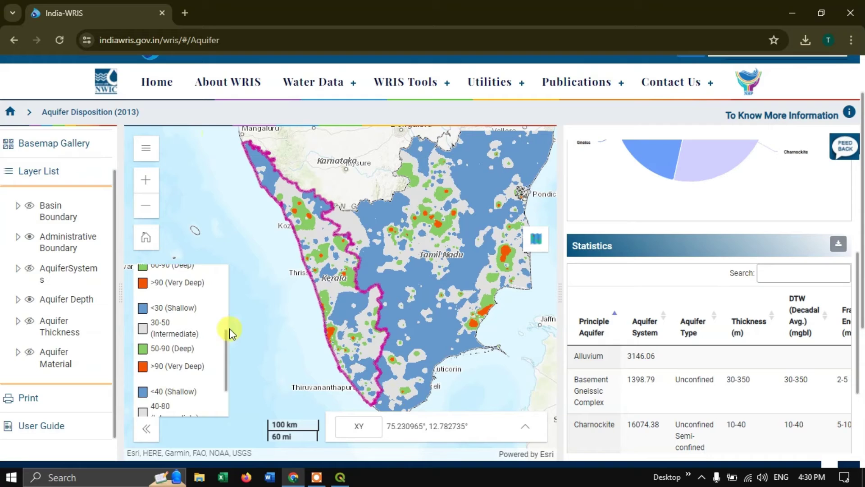
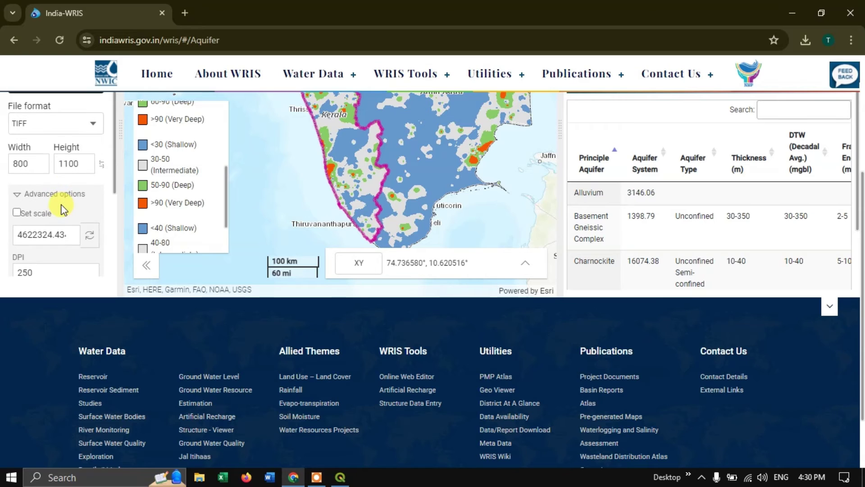
Set the export resolution to 300 DPI and export the Aquifer Depth map as TIFF.
double_click(44, 209)
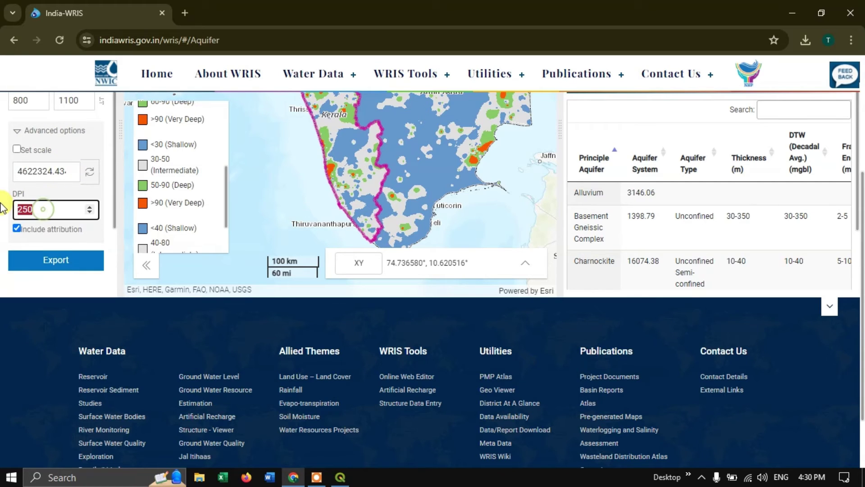
click(62, 261)
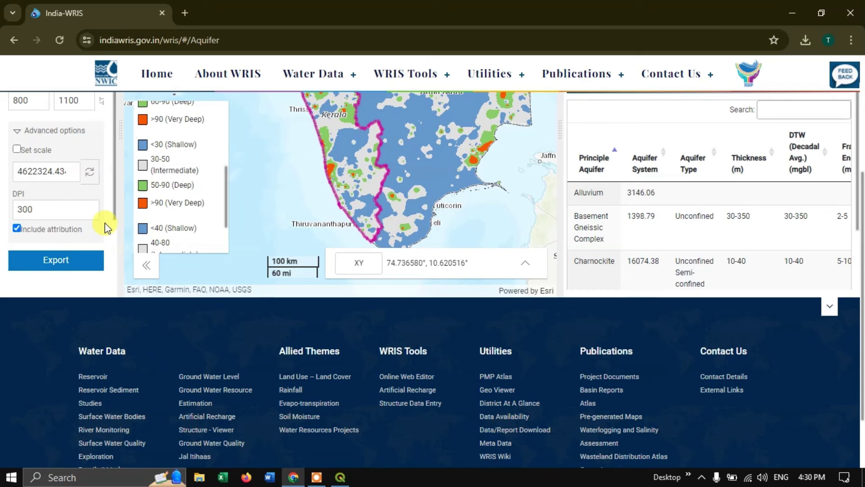
scroll(106, 222, down, 2)
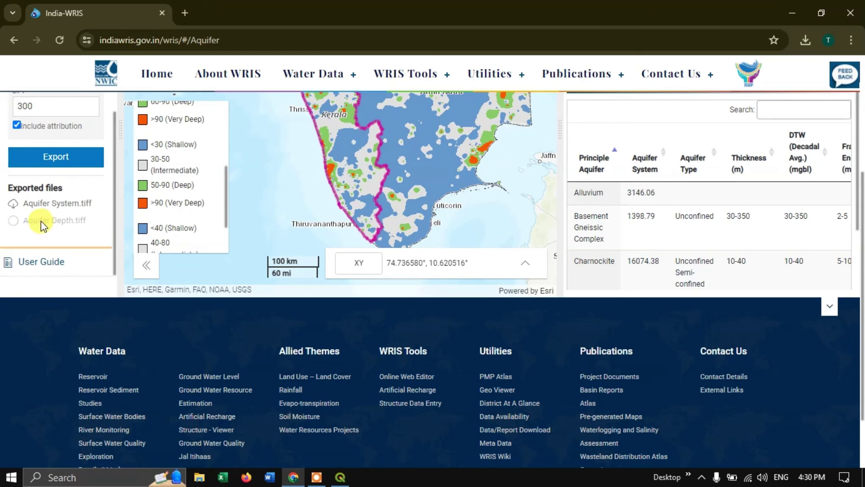
Look closer at the aquifer depth zones around southern Kerala and download the exported Aquifer Depth.tiff.
double_click(354, 211)
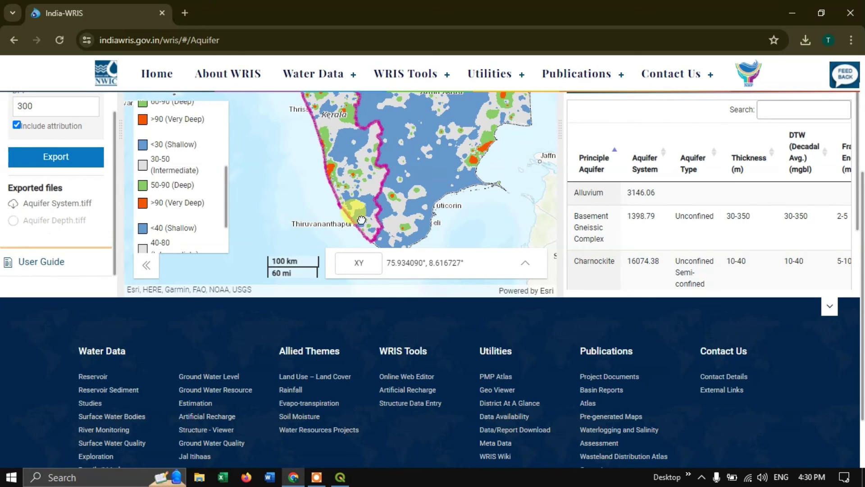
double_click(361, 218)
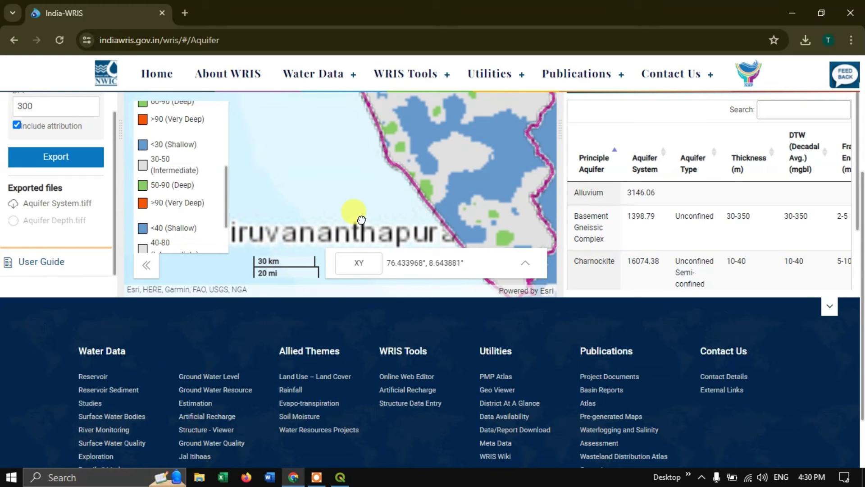
scroll(361, 220, up, 1)
click(480, 183)
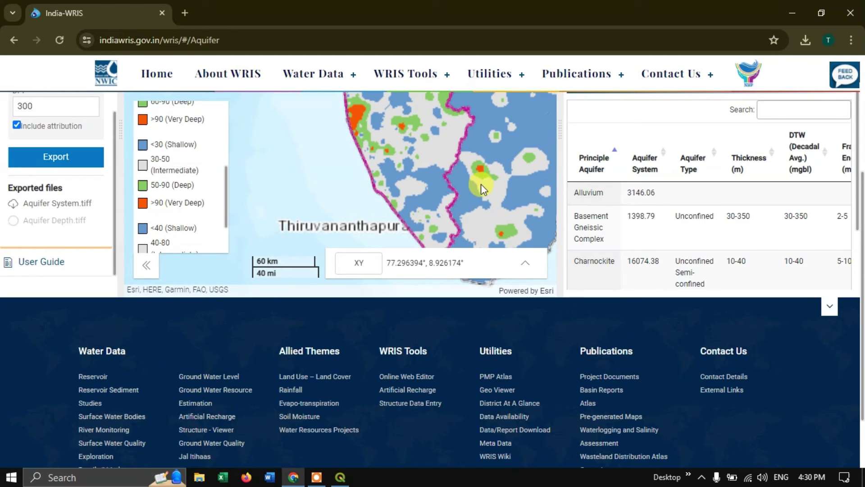
scroll(482, 184, down, 1)
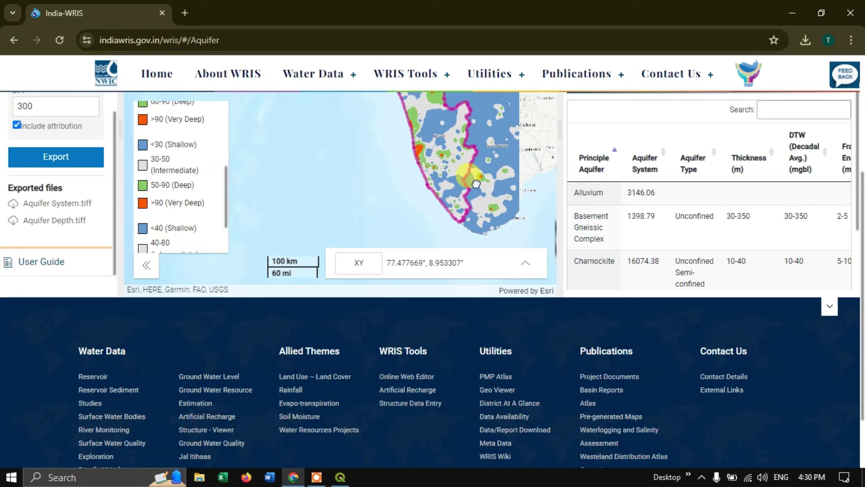
click(39, 222)
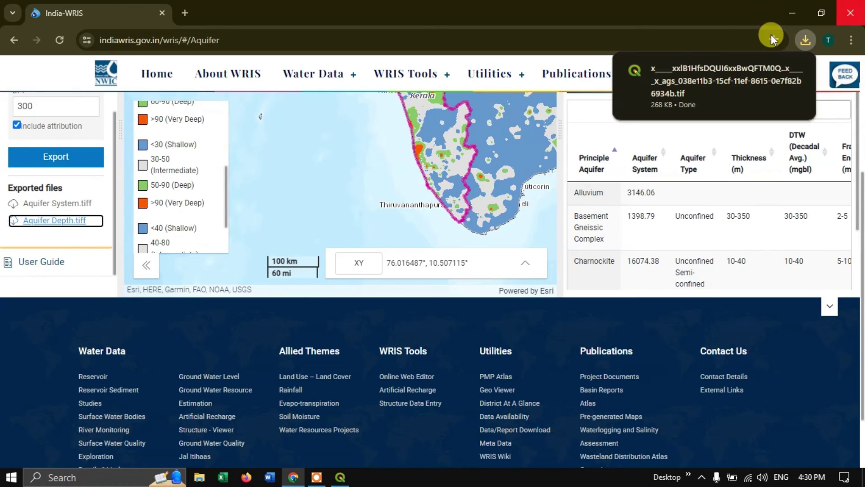
Return to the layer list and show the Aquifer Thickness layer in place of Aquifer Depth.
scroll(40, 157, up, 5)
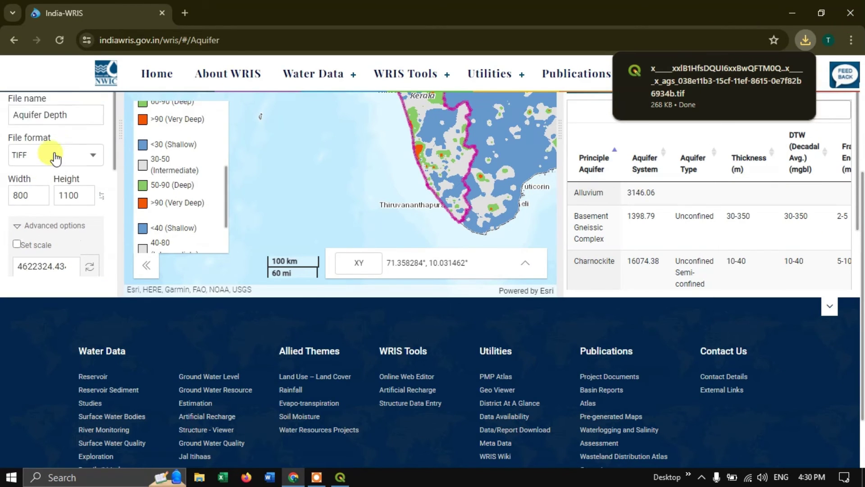
scroll(57, 160, up, 10)
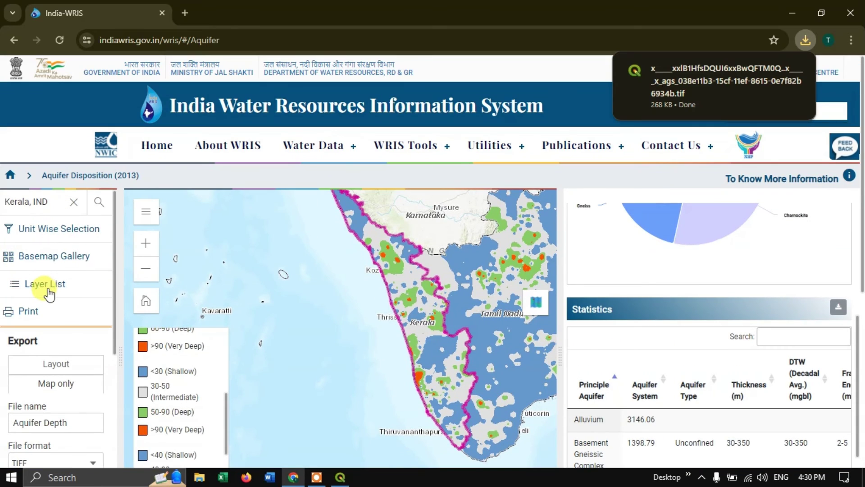
click(47, 285)
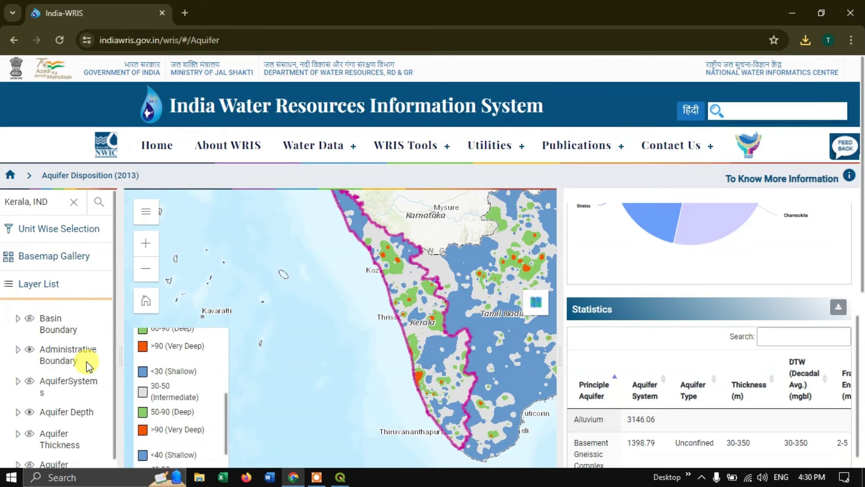
scroll(81, 364, down, 1)
click(29, 363)
click(30, 385)
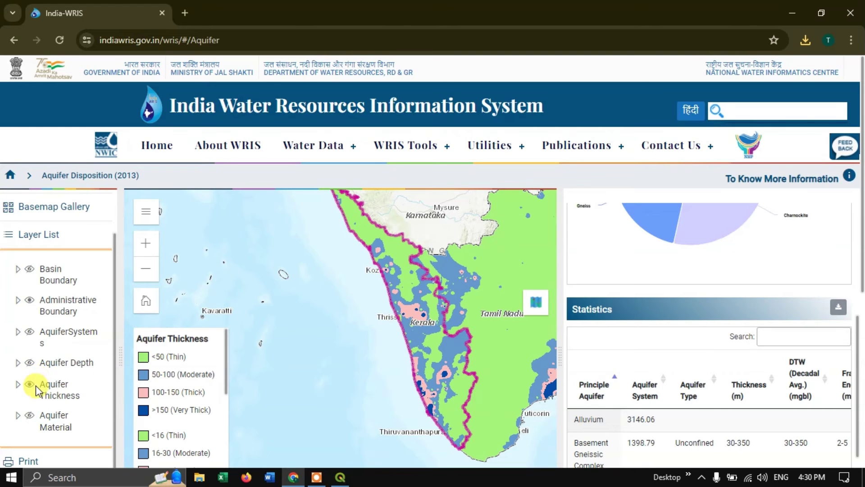
scroll(72, 362, down, 5)
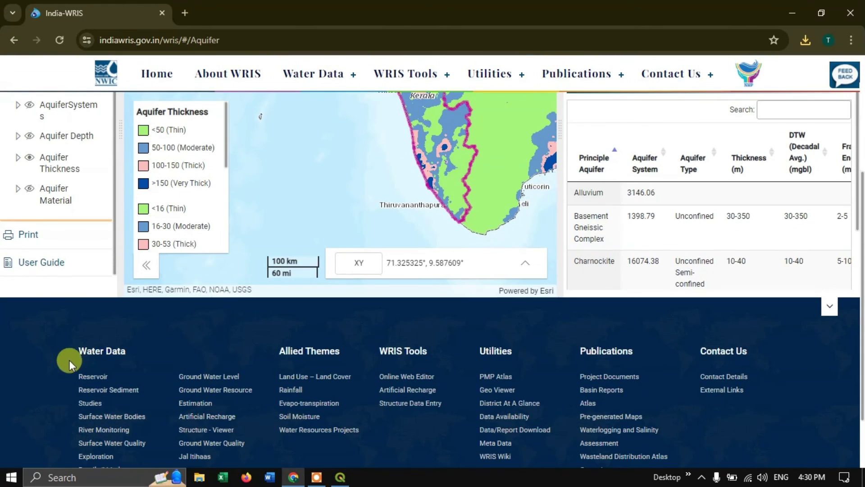
Reopen the map export settings and name the export file Aquifer Thickness.
click(36, 238)
drag(70, 147, 47, 142)
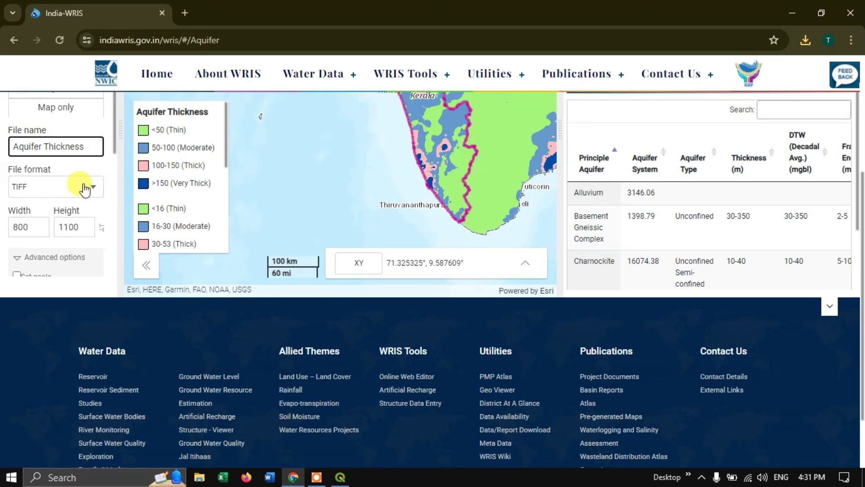
scroll(204, 155, down, 1)
scroll(203, 157, down, 2)
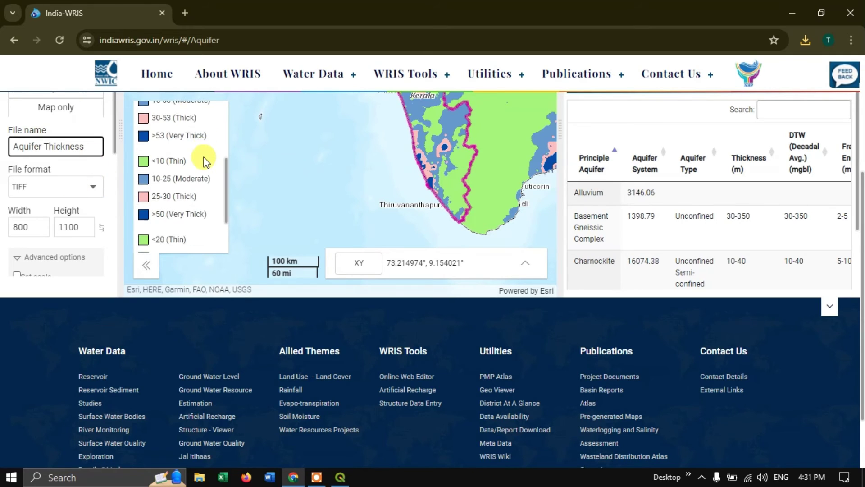
scroll(200, 155, up, 3)
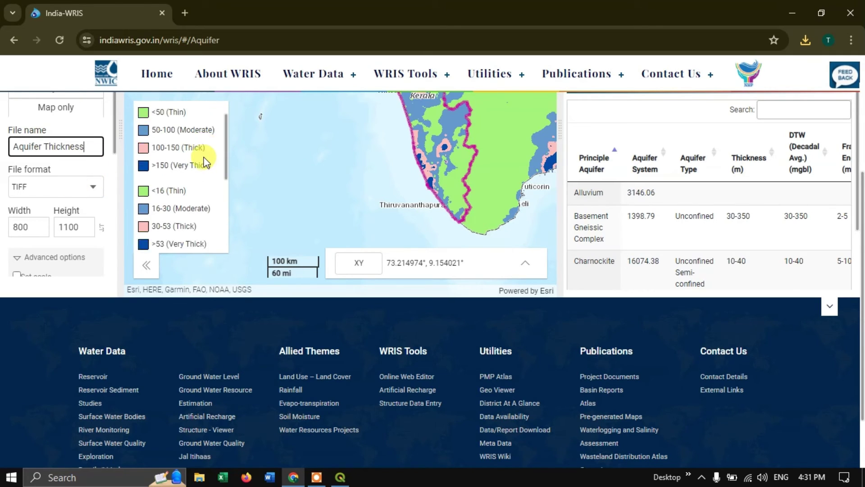
Export the Aquifer Thickness map as TIFF at 300 DPI and download the exported file.
click(68, 256)
scroll(71, 237, down, 4)
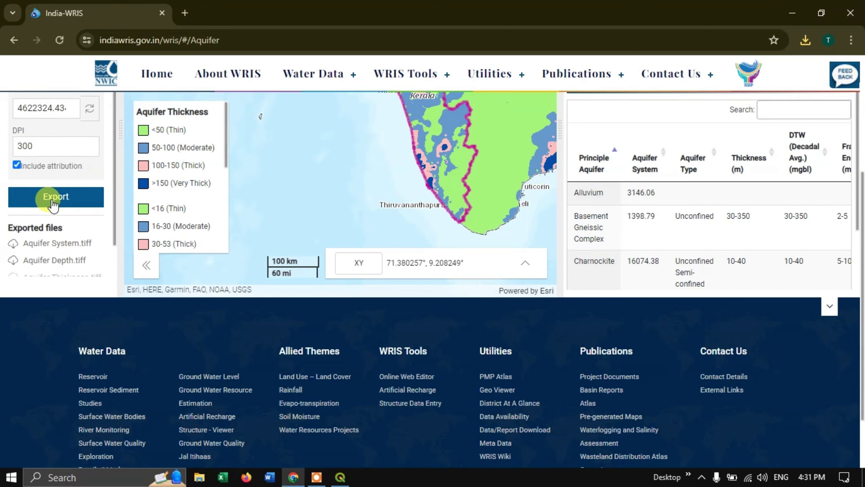
click(53, 203)
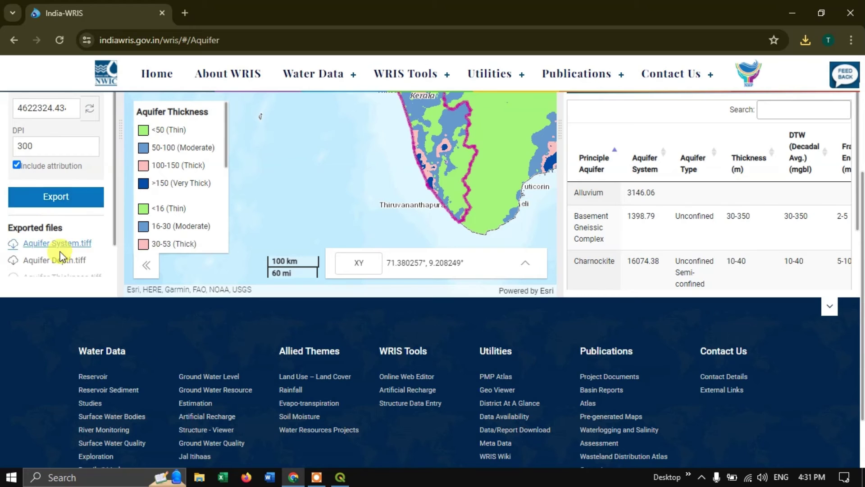
scroll(59, 250, down, 1)
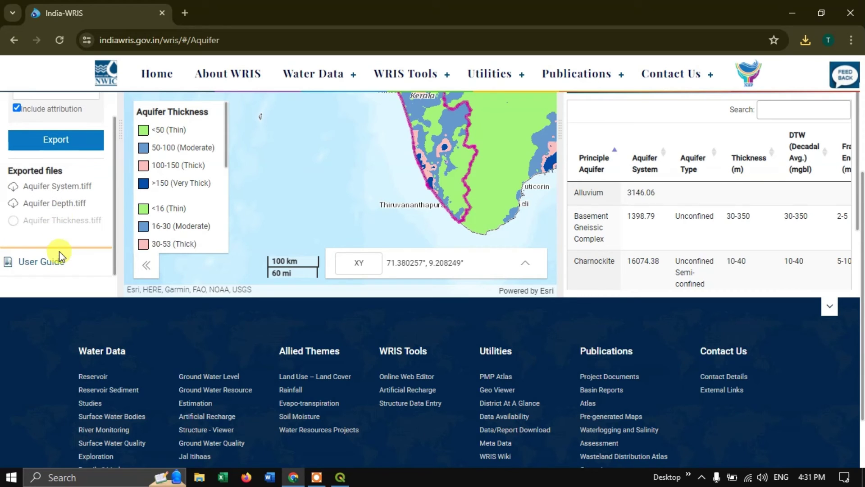
click(63, 220)
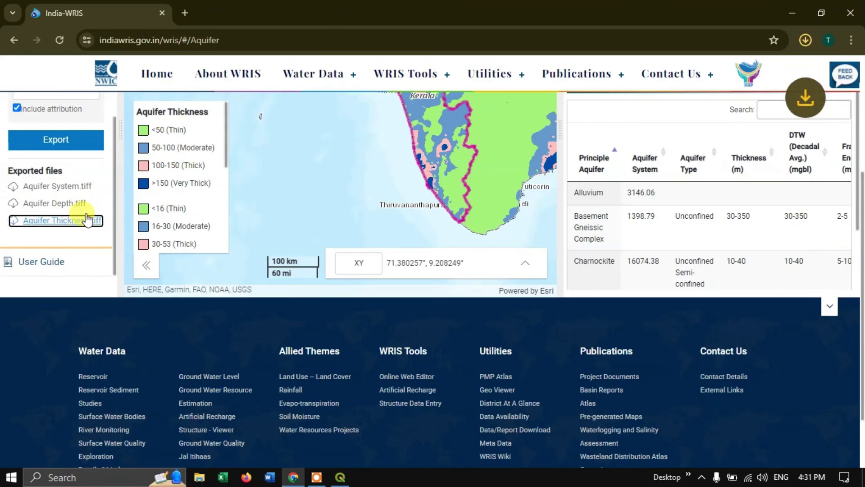
Return to the layer list, show the Aquifer Material layer and reposition the map around Kerala.
scroll(53, 194, up, 2)
scroll(53, 194, up, 3)
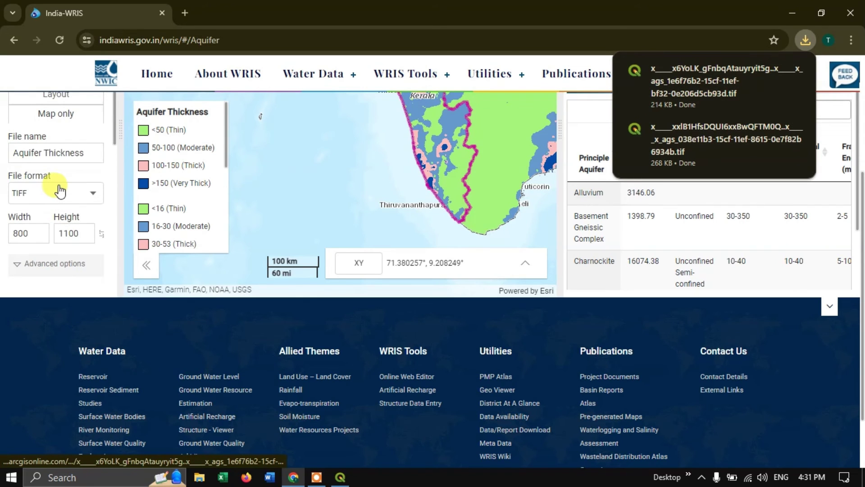
scroll(60, 185, up, 2)
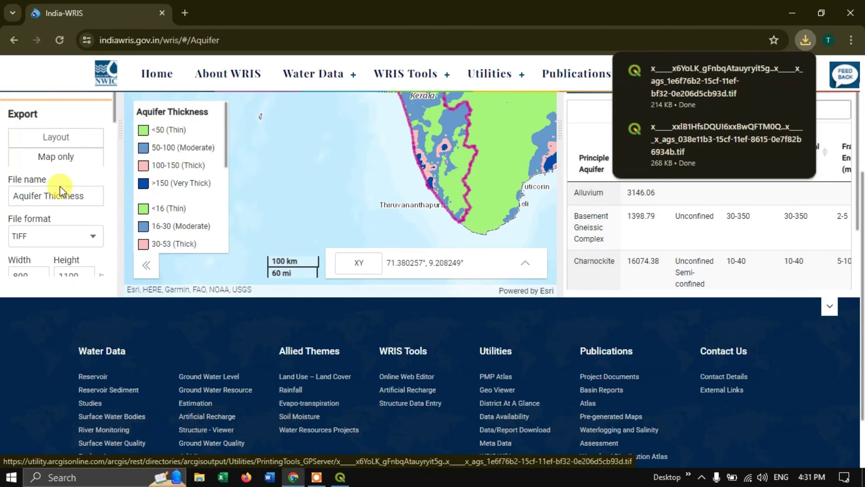
scroll(61, 189, up, 4)
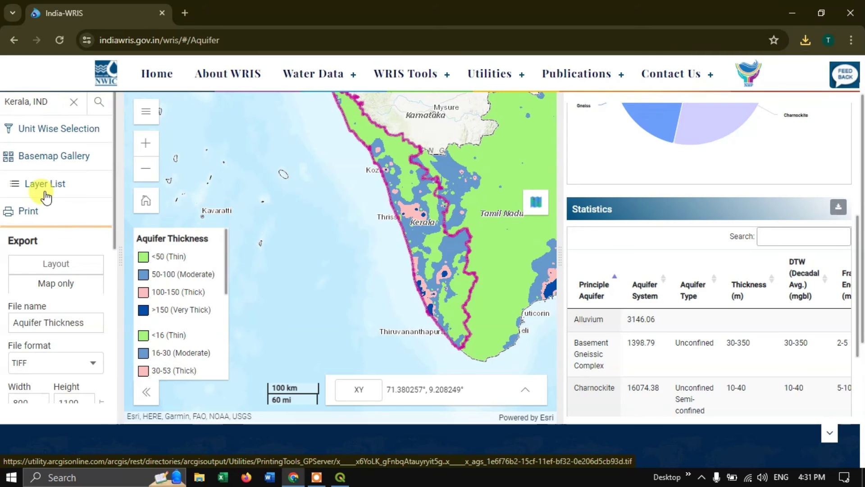
click(40, 183)
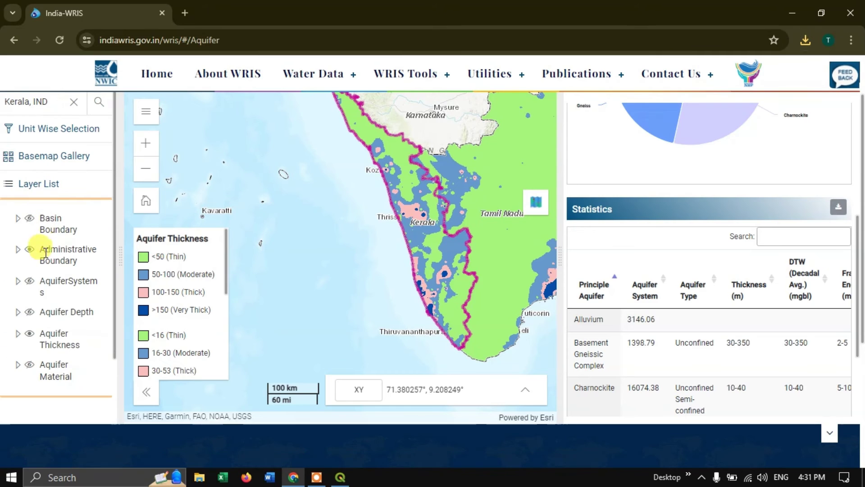
click(30, 365)
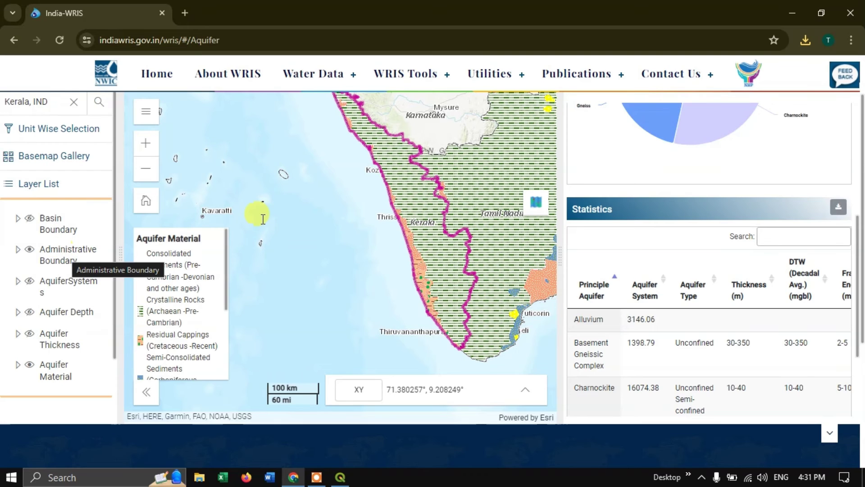
drag(469, 192, 404, 217)
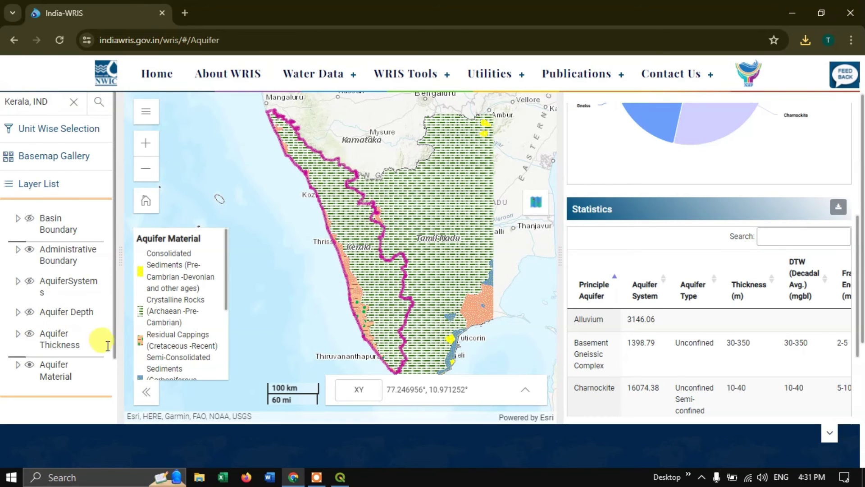
Reopen the map export settings and name the export file Aquifer Material.
scroll(55, 342, down, 1)
click(50, 365)
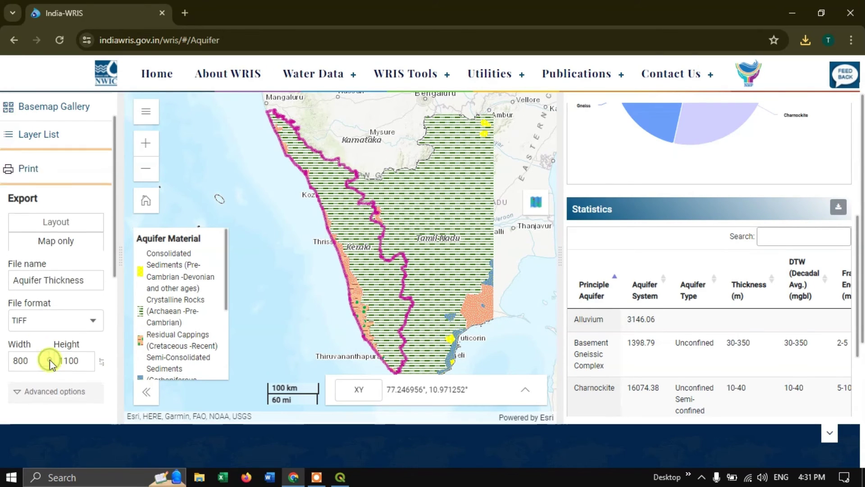
drag(86, 276, 46, 273)
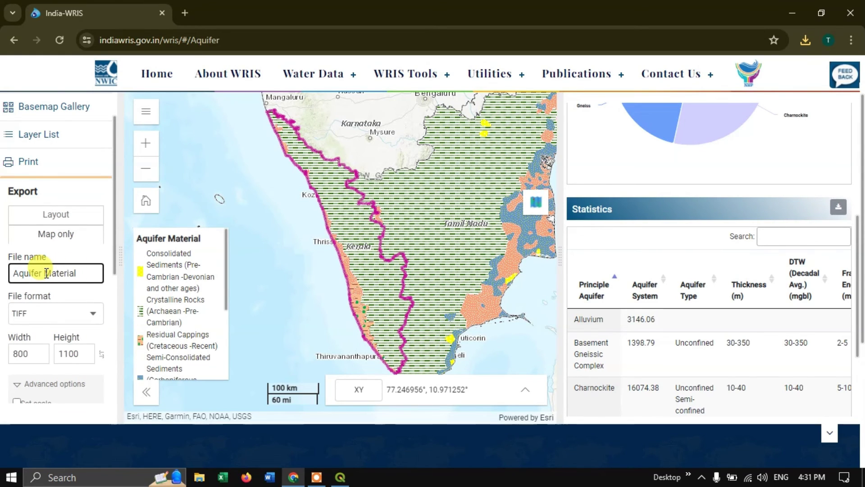
Export the Aquifer Material map as TIFF at 300 DPI and download the exported file.
drag(114, 270, 115, 307)
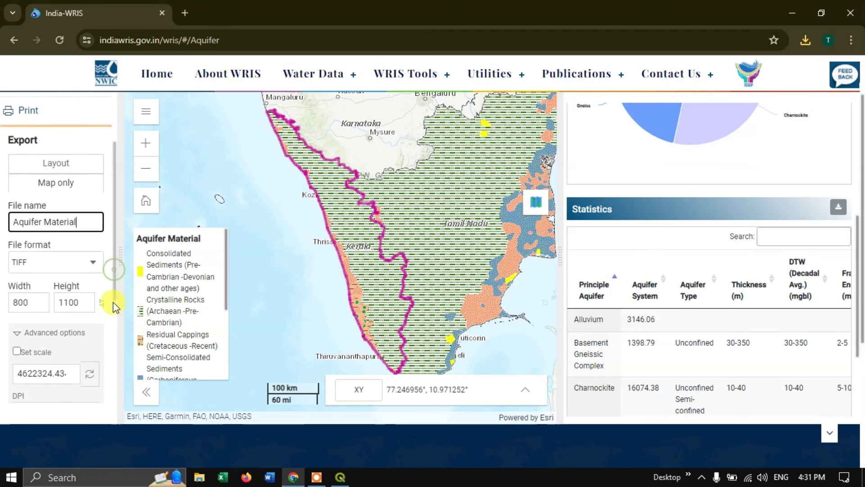
scroll(113, 315, down, 5)
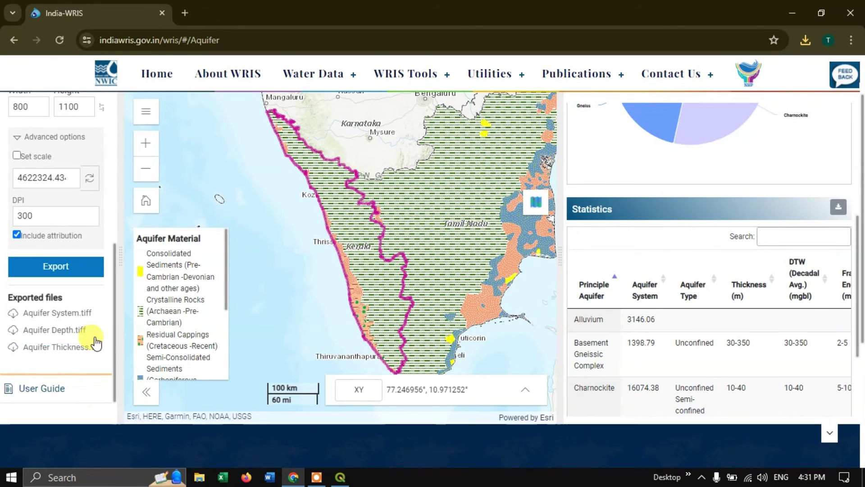
click(74, 271)
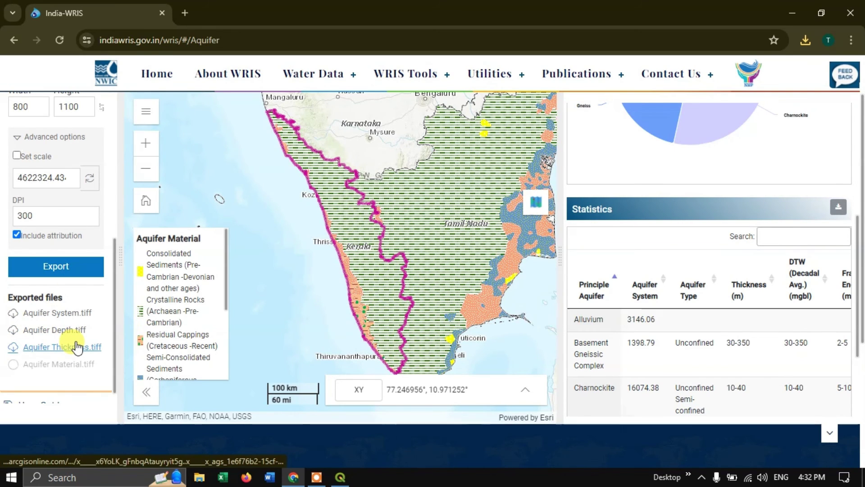
click(57, 369)
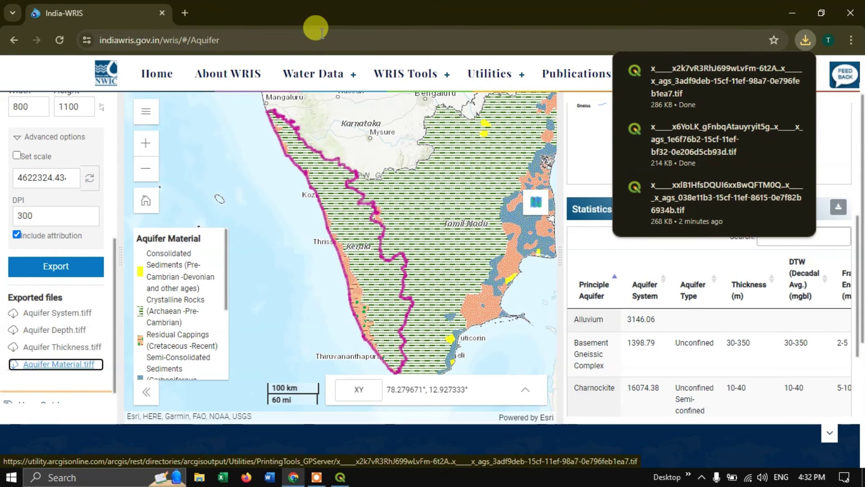
Switch to QGIS and add the downloaded aquifer material, thickness and depth TIFFs from the Downloads folder as raster layers.
click(341, 476)
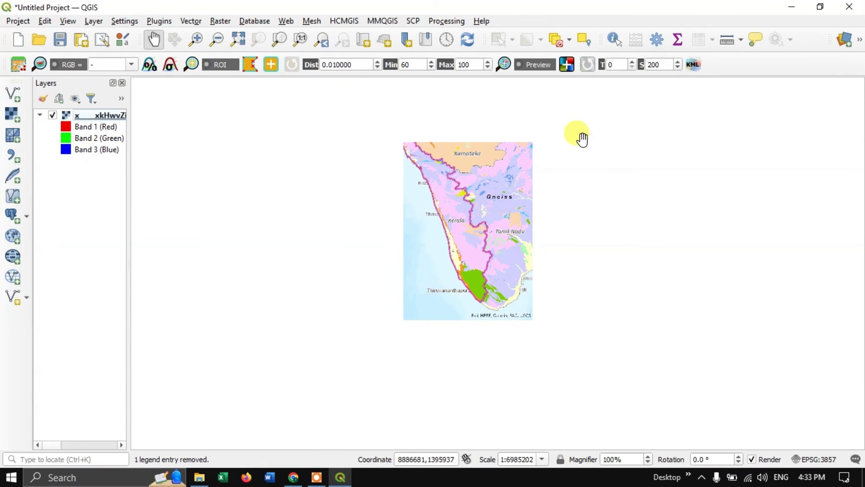
click(94, 21)
mouse_move(107, 66)
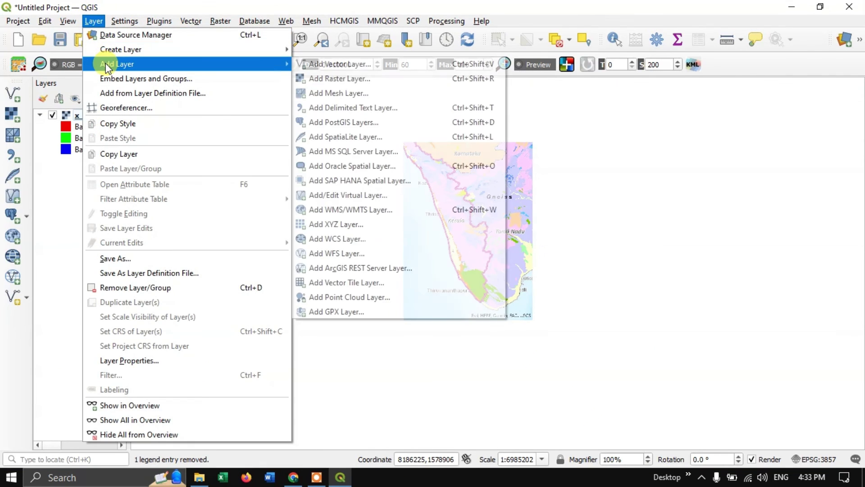
click(328, 80)
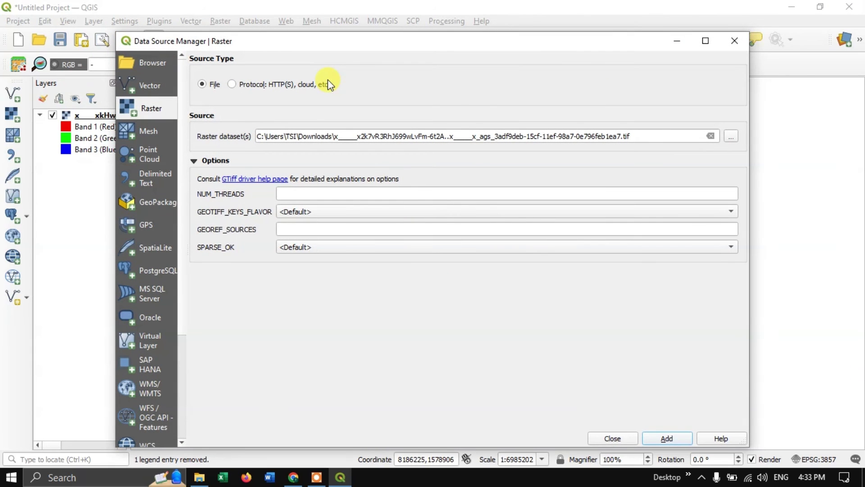
click(731, 135)
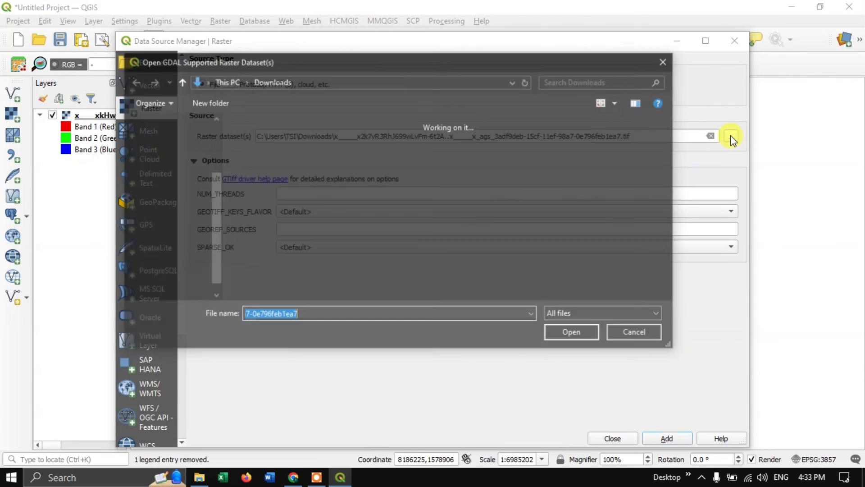
click(294, 172)
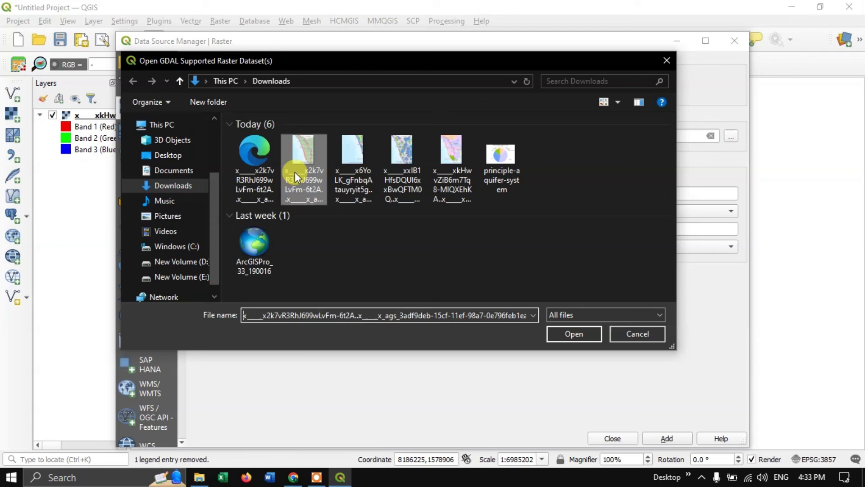
ctrl+click(353, 169)
ctrl+click(387, 170)
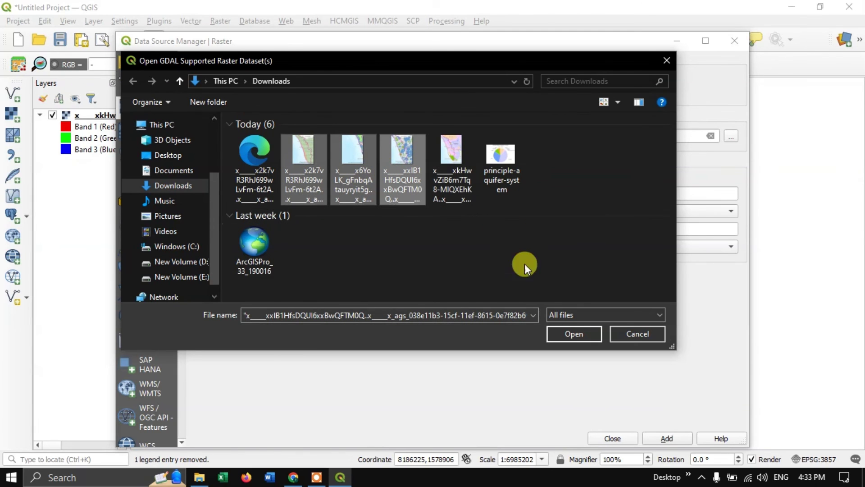
click(575, 334)
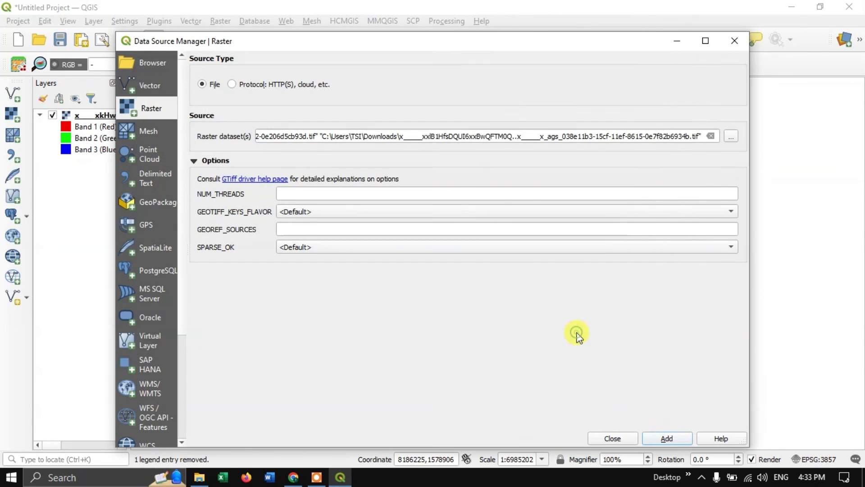
click(669, 439)
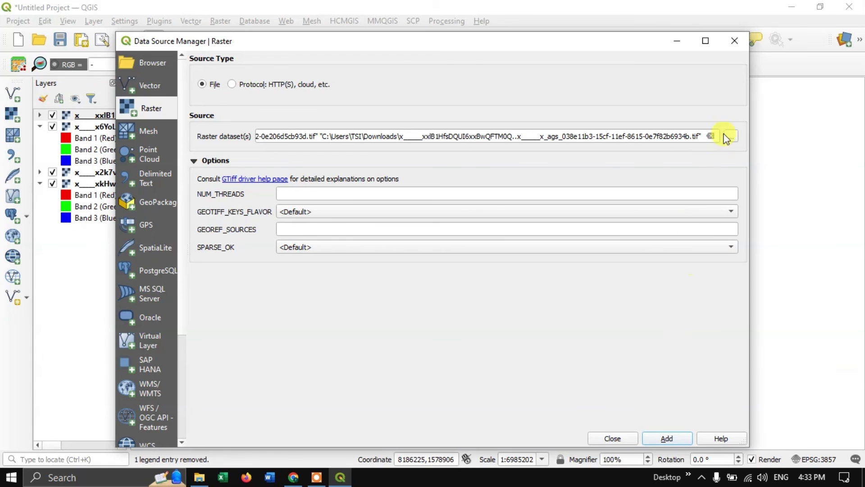
click(737, 47)
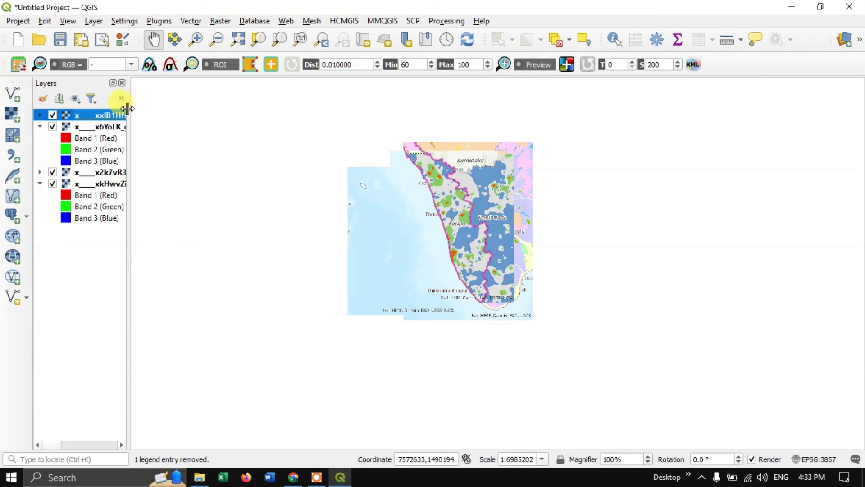
Expand the topmost raster's band legend, look closer at Kerala and hide that aquifer depth layer.
click(39, 116)
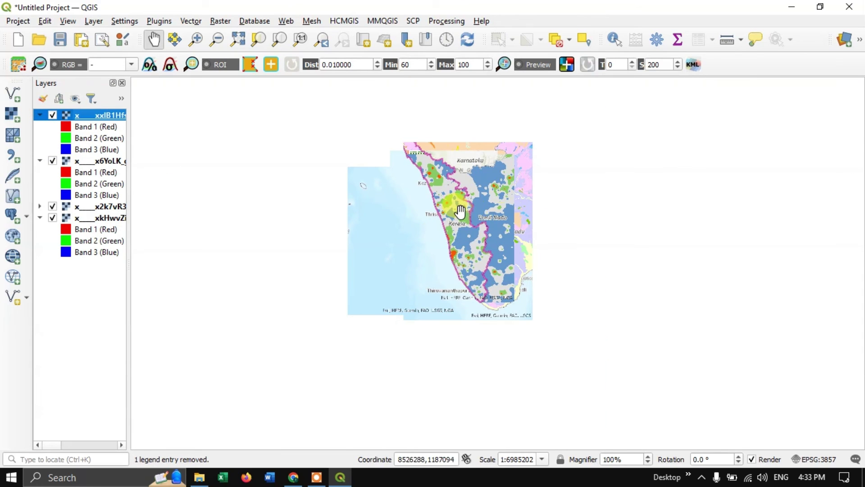
scroll(460, 211, up, 2)
scroll(459, 211, down, 1)
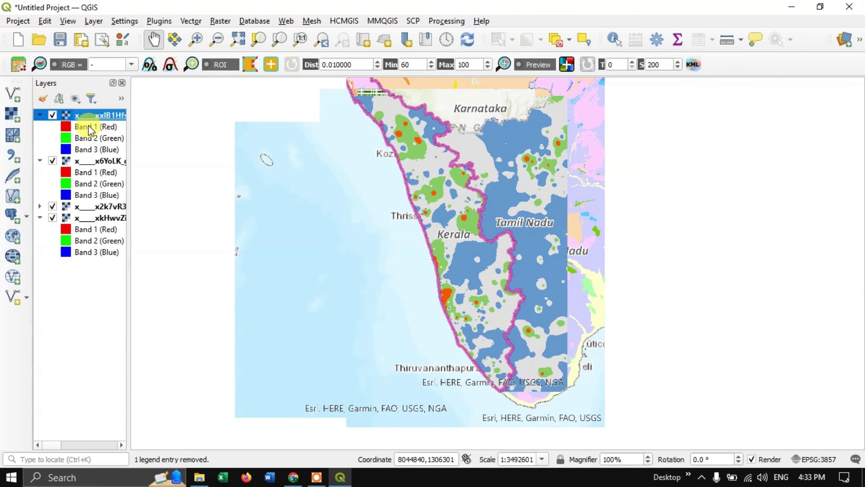
click(53, 115)
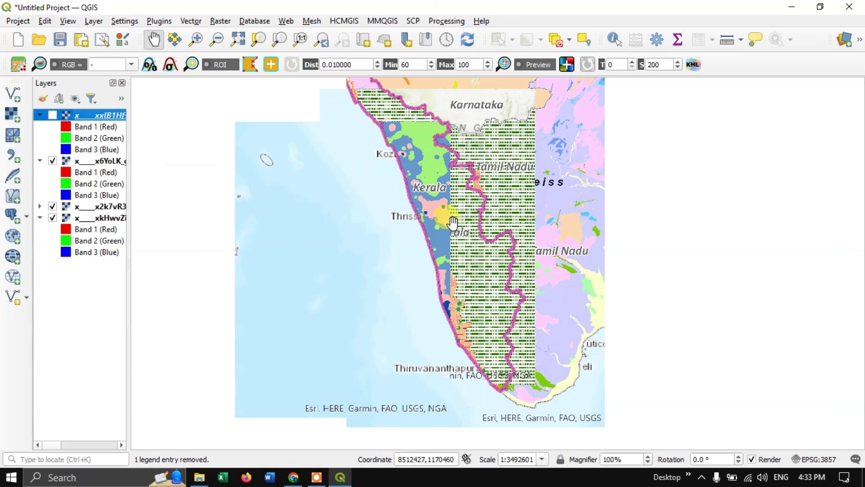
scroll(448, 222, up, 1)
scroll(482, 212, down, 1)
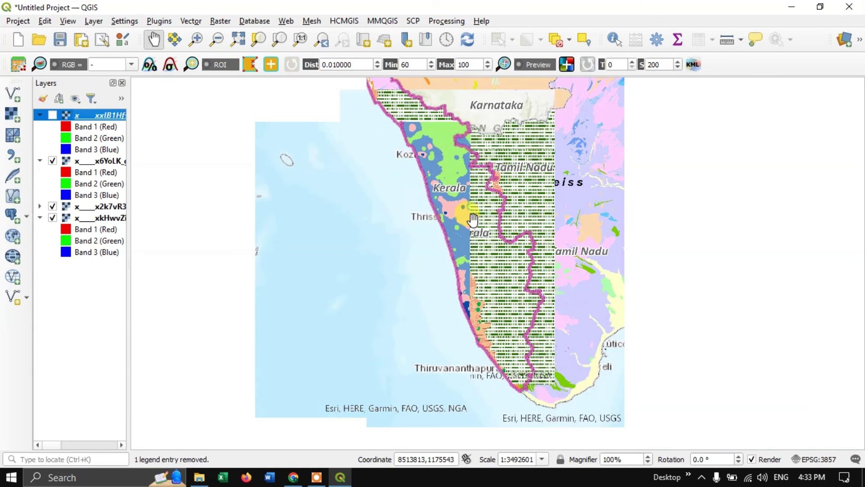
Hide the aquifer material and aquifer systems rasters, leaving only the aquifer thickness raster displayed.
click(53, 207)
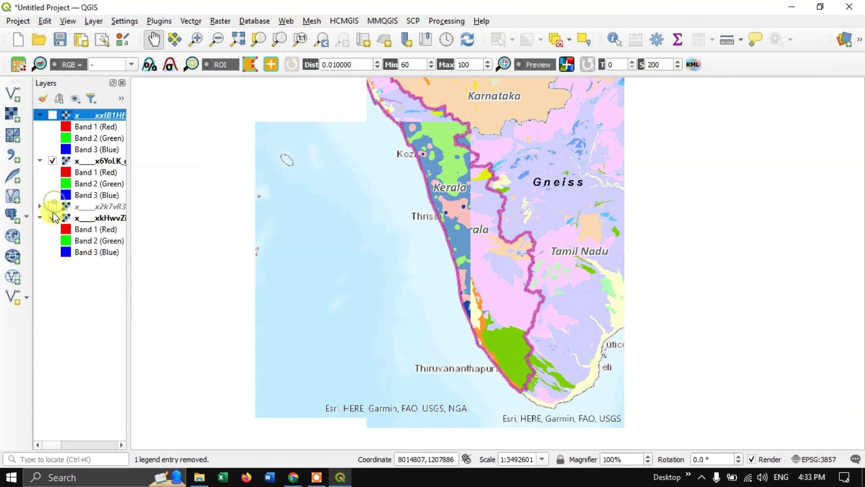
click(52, 218)
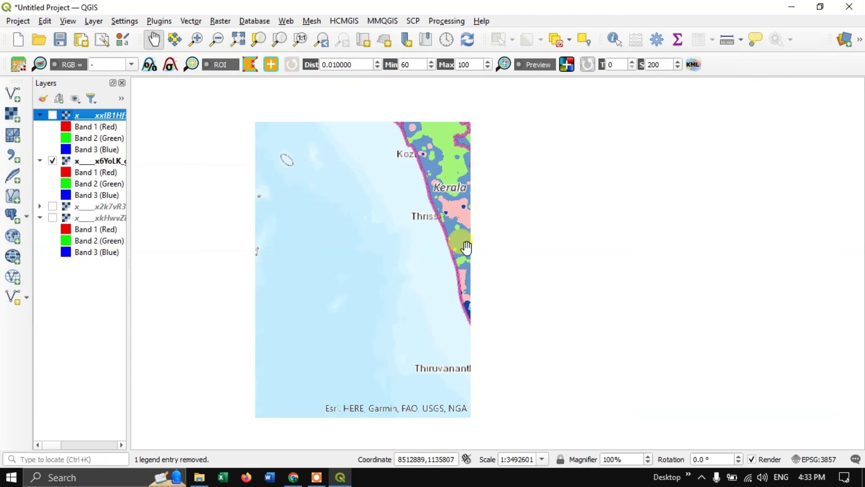
scroll(410, 245, up, 1)
scroll(470, 203, down, 1)
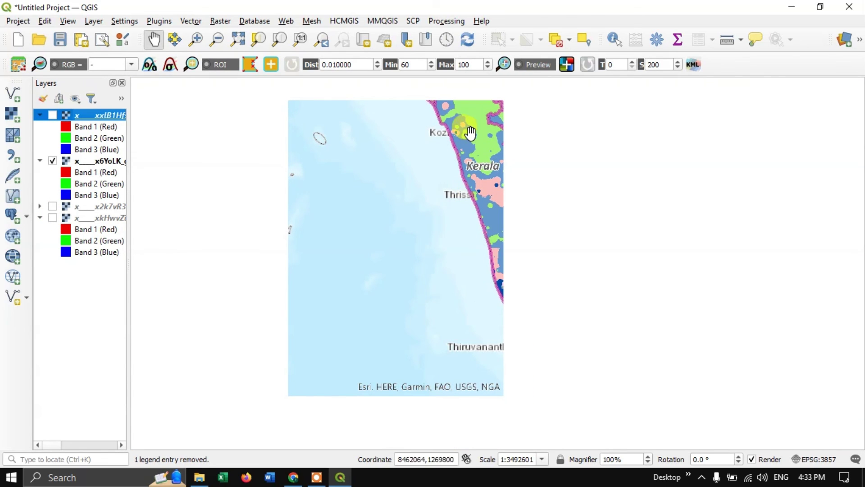
Hide the aquifer thickness raster and show only the aquifer material raster to view it over Kerala.
click(53, 206)
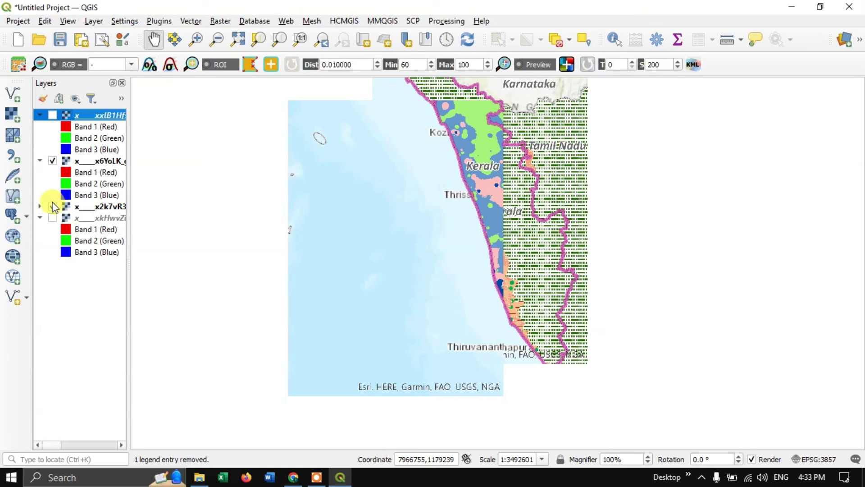
click(53, 207)
click(53, 161)
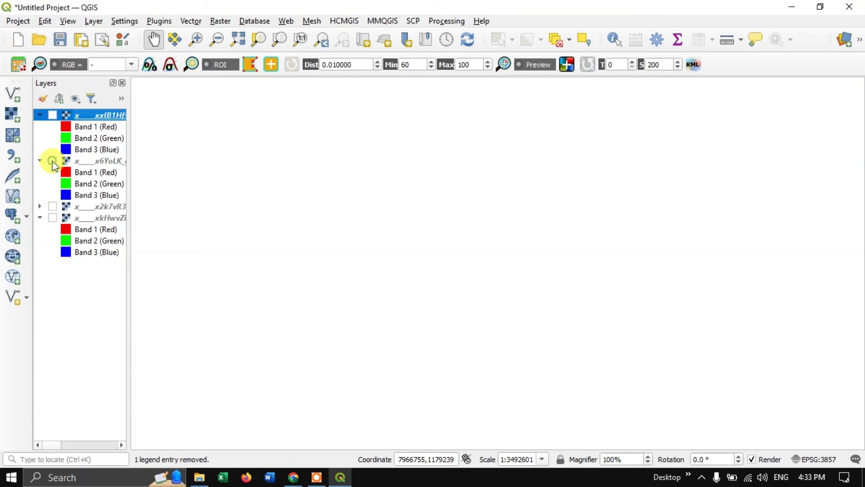
click(53, 206)
drag(473, 204, 483, 241)
scroll(487, 243, up, 1)
scroll(490, 243, down, 1)
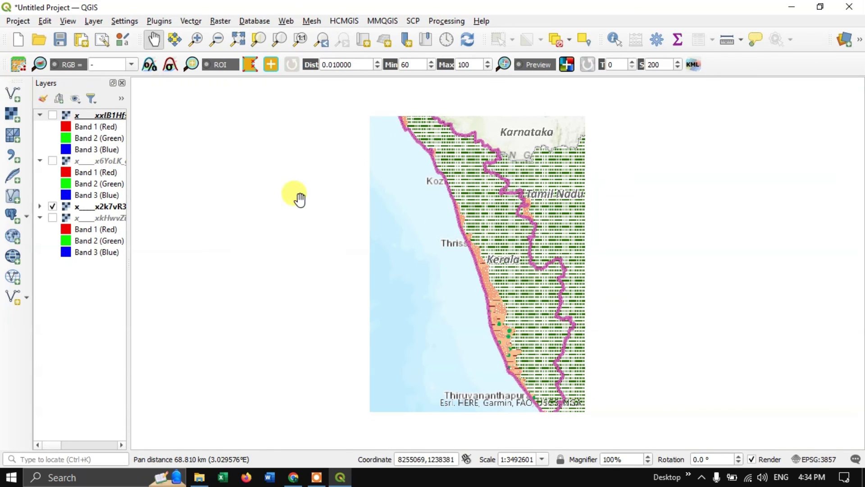
Show the topmost aquifer depth raster again, look closer at Kerala and switch to the India-WRIS aquifer page in Chrome.
click(53, 115)
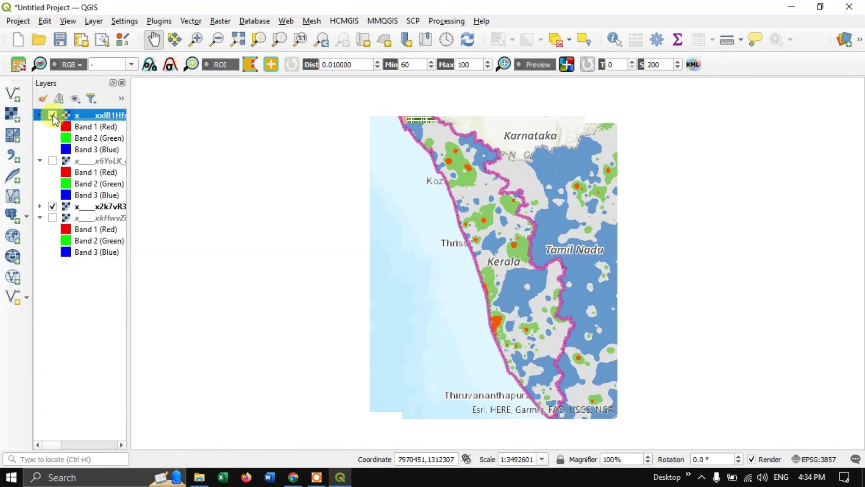
scroll(547, 251, up, 1)
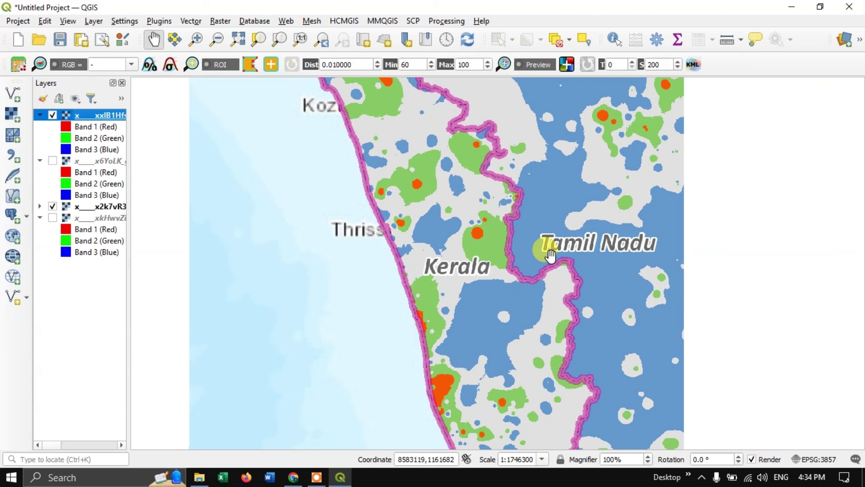
scroll(551, 255, down, 1)
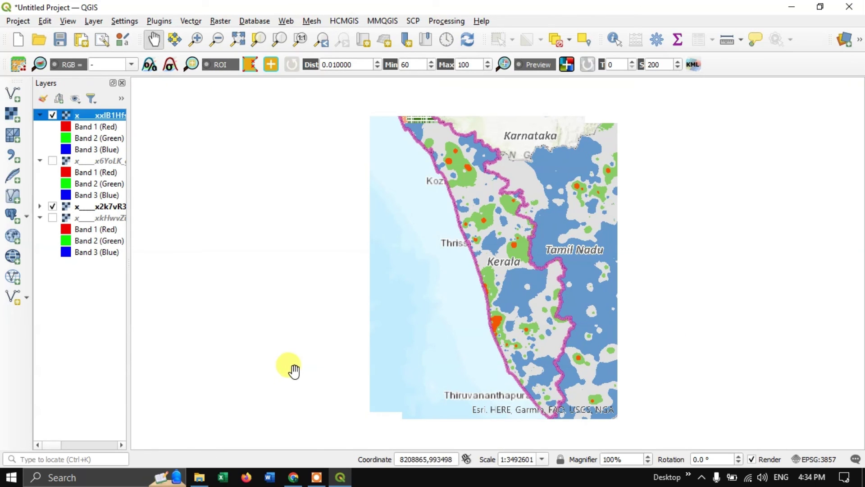
click(293, 477)
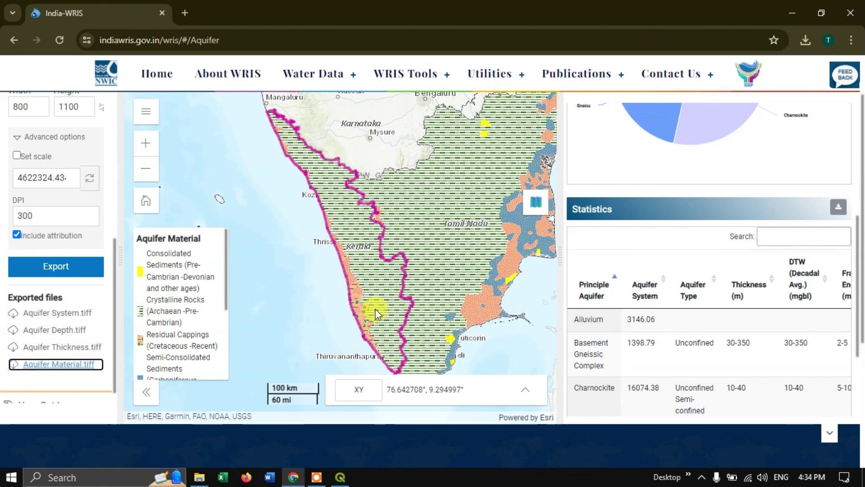